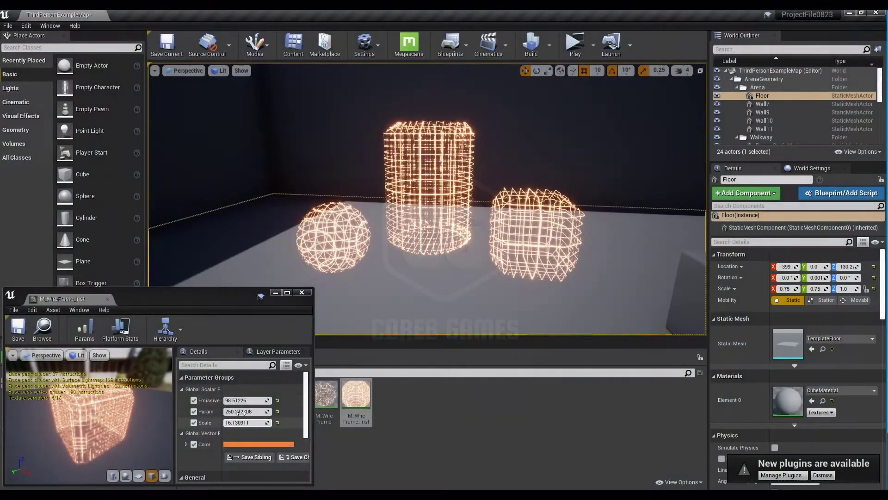
# Step: Raise the wireframe instance's Emissive to about 235 and recolour its grid lines light cyan
pyautogui.click(237, 400)
pyautogui.moveTo(237, 400); pyautogui.dragTo(250, 422)
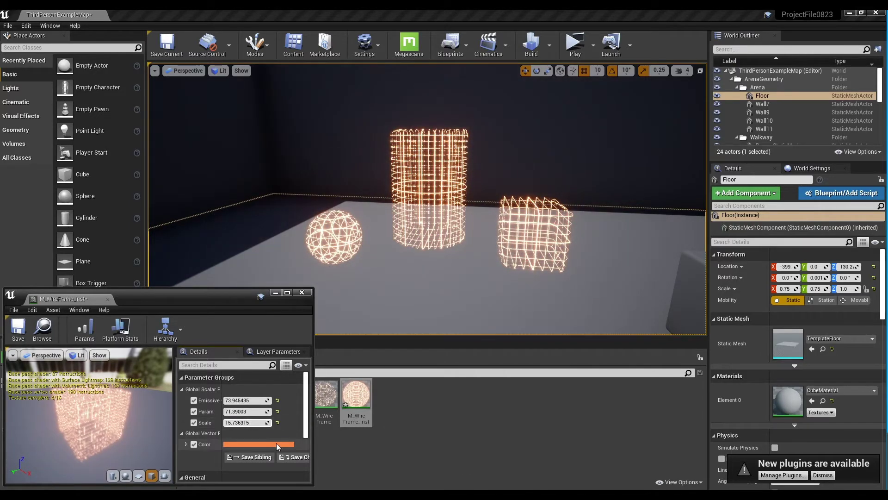
pyautogui.click(277, 446)
pyautogui.moveTo(340, 334)
pyautogui.mouseDown()
pyautogui.moveTo(318, 347)
pyautogui.moveTo(303, 313)
pyautogui.mouseUp()
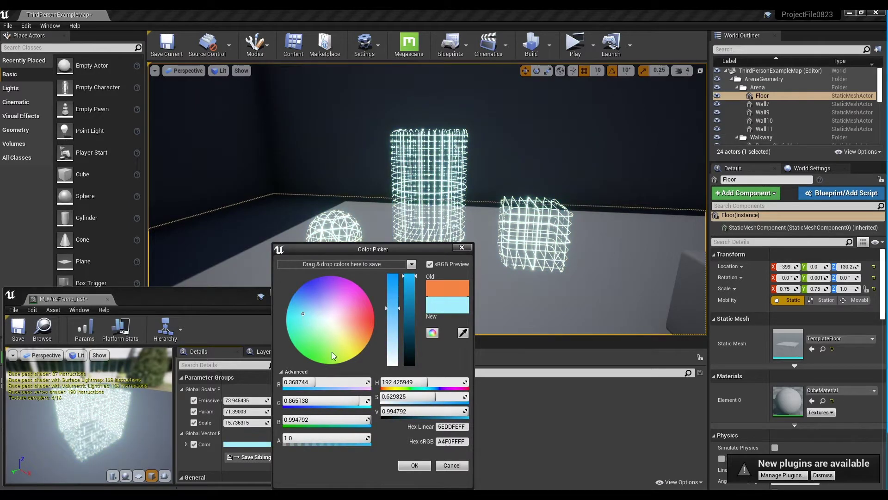
pyautogui.click(419, 466)
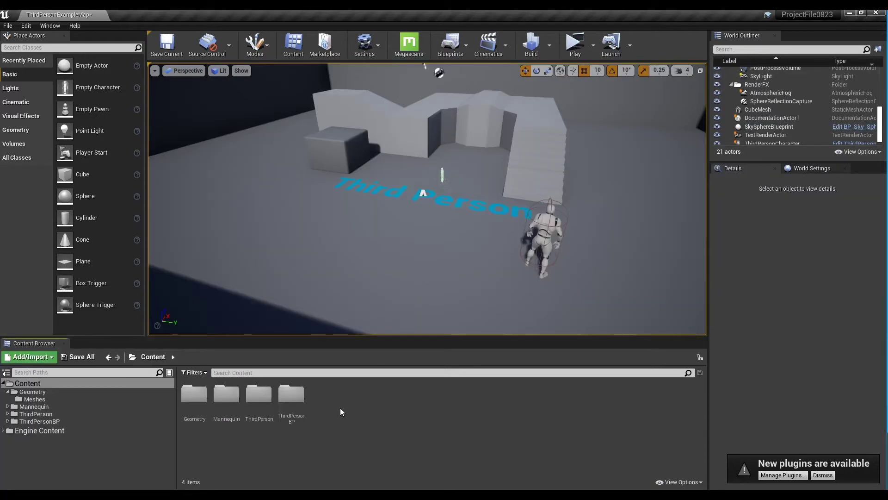
# Step: Add a Material asset in Content named M_WireFrame and open it in the Material Editor
pyautogui.rightClick(337, 404)
pyautogui.click(378, 215)
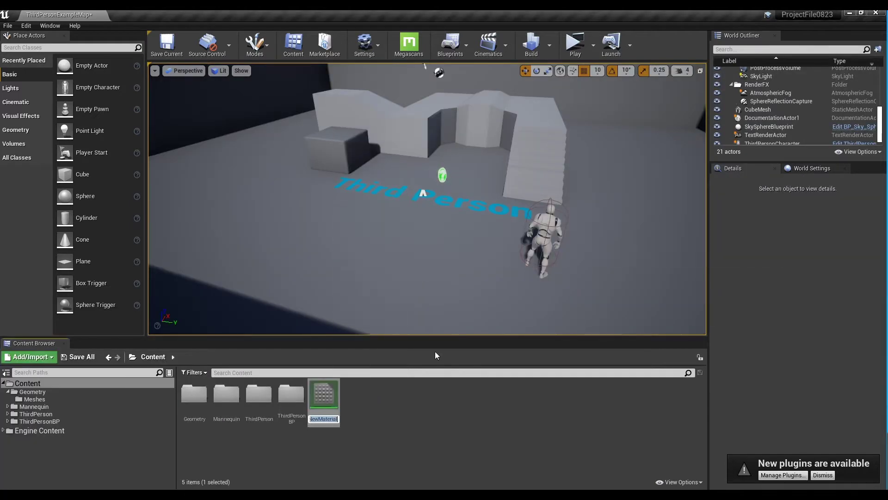
pyautogui.write('M_WireFrame')
pyautogui.press('Return')
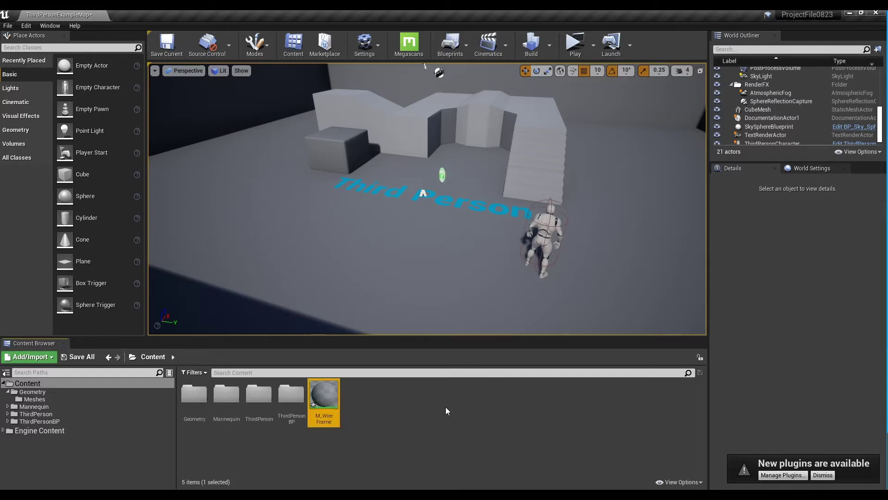
pyautogui.doubleClick(328, 391)
pyautogui.moveTo(333, 269); pyautogui.dragTo(473, 270, button='right')
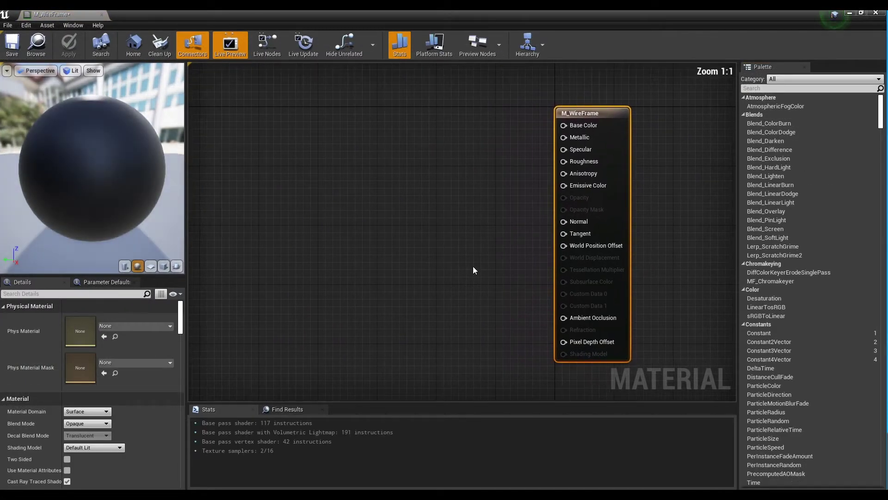
# Step: Set M_WireFrame's Blend Mode to Translucent and make it Two Sided
pyautogui.click(472, 270)
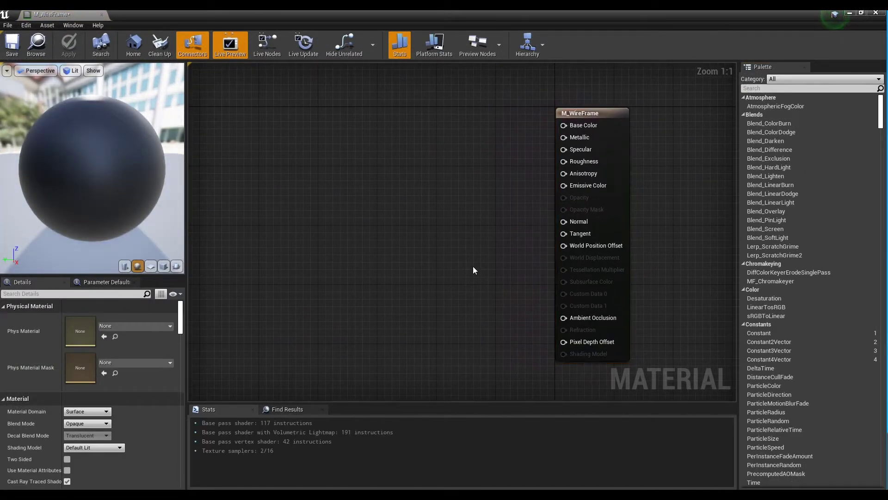
pyautogui.click(88, 423)
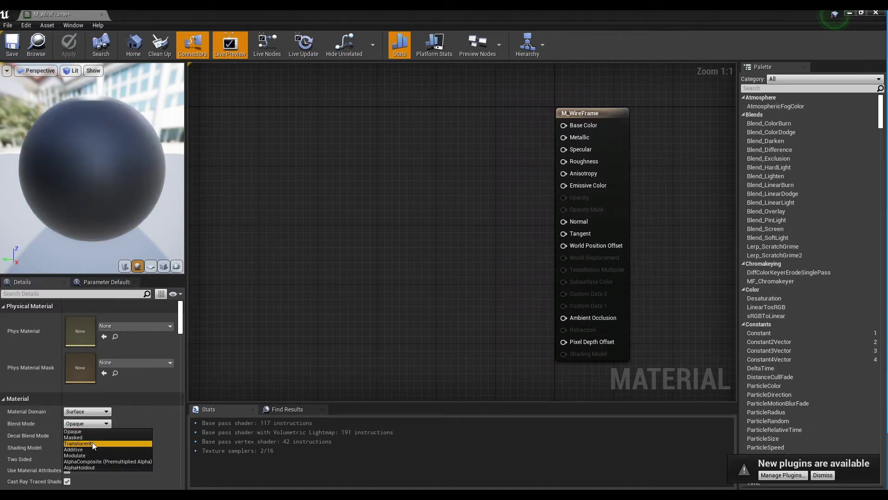
pyautogui.click(77, 443)
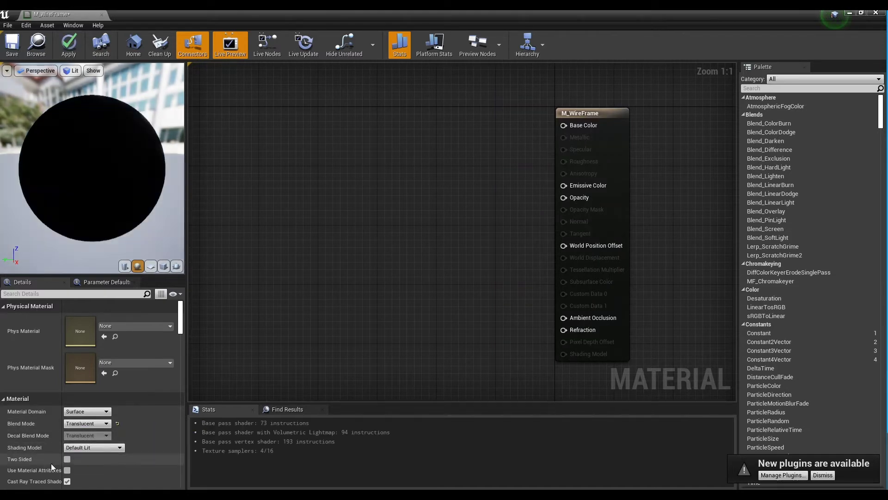
pyautogui.click(67, 460)
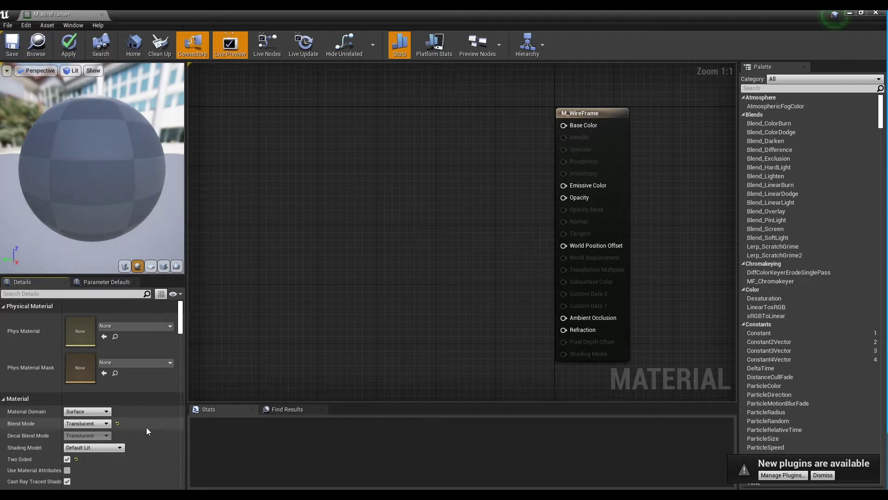
# Step: Set D3D11 Tessellation Mode to Flat Tessellation and enable Crack Free Displacement
pyautogui.scroll(-15, 141, 425)
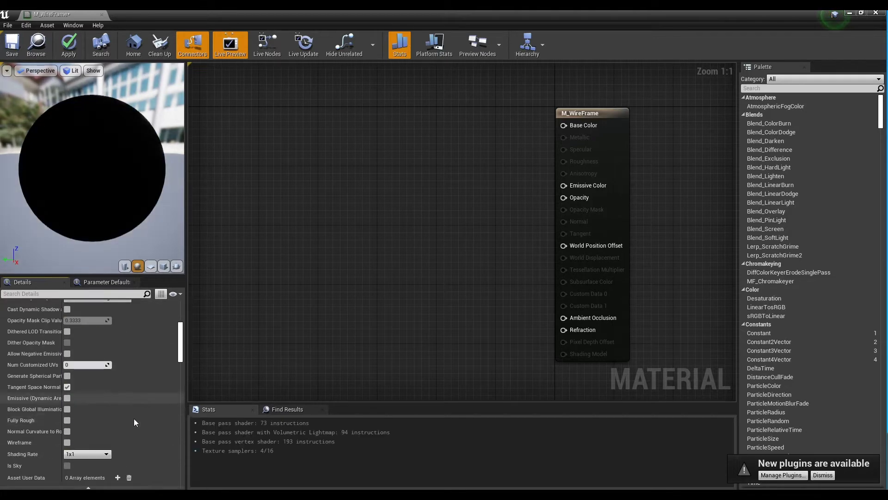
pyautogui.scroll(-15, 135, 420)
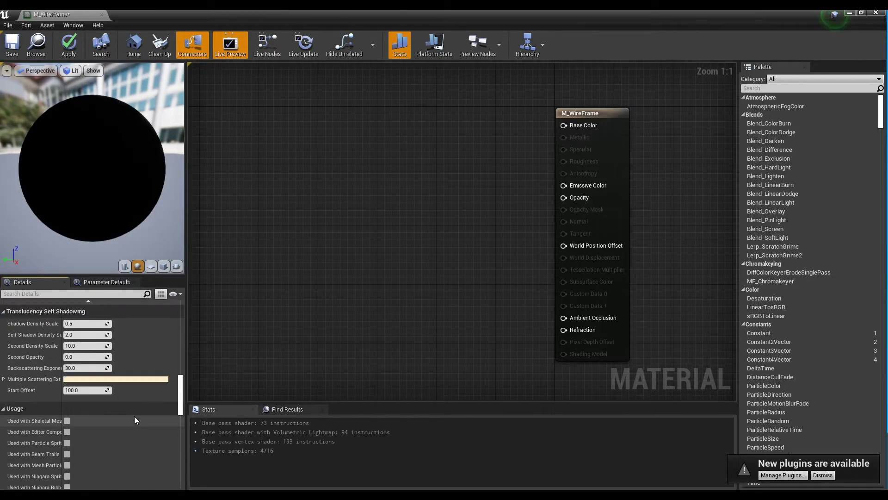
pyautogui.scroll(5, 134, 418)
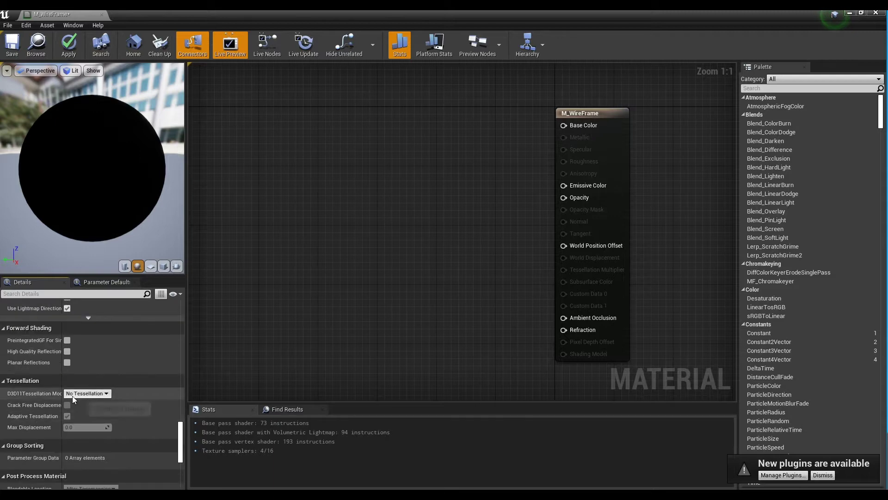
pyautogui.click(88, 393)
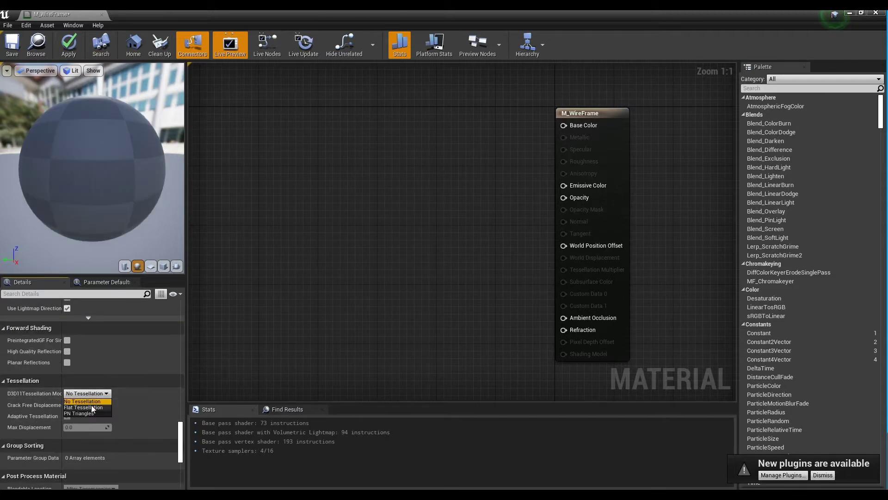
pyautogui.click(91, 407)
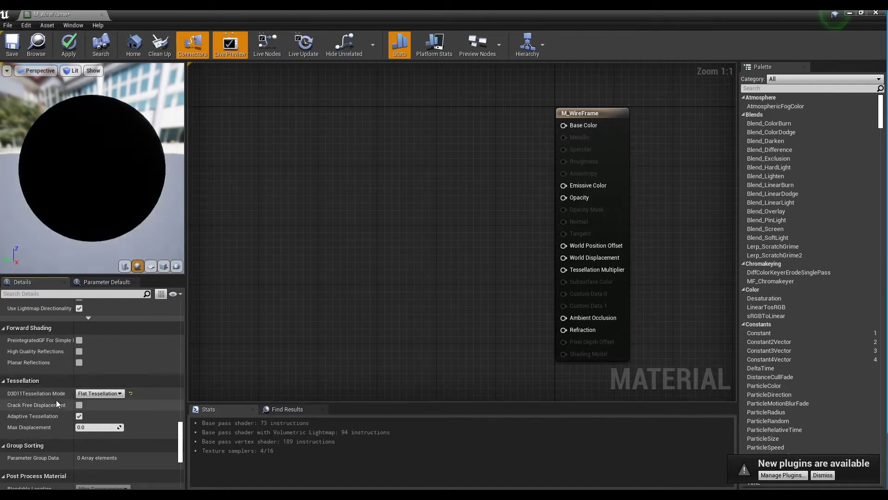
pyautogui.click(79, 405)
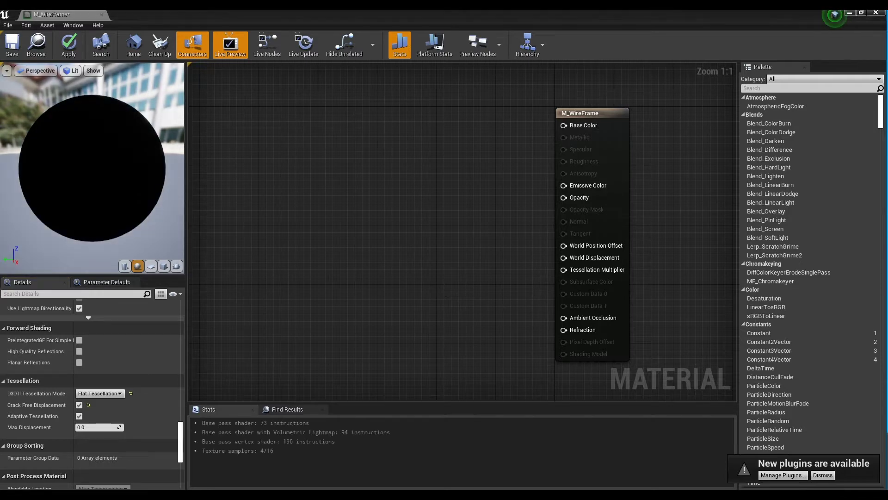
# Step: Add Absolute World Position and Object Position nodes to the graph
pyautogui.moveTo(390, 204); pyautogui.dragTo(482, 203, button='right')
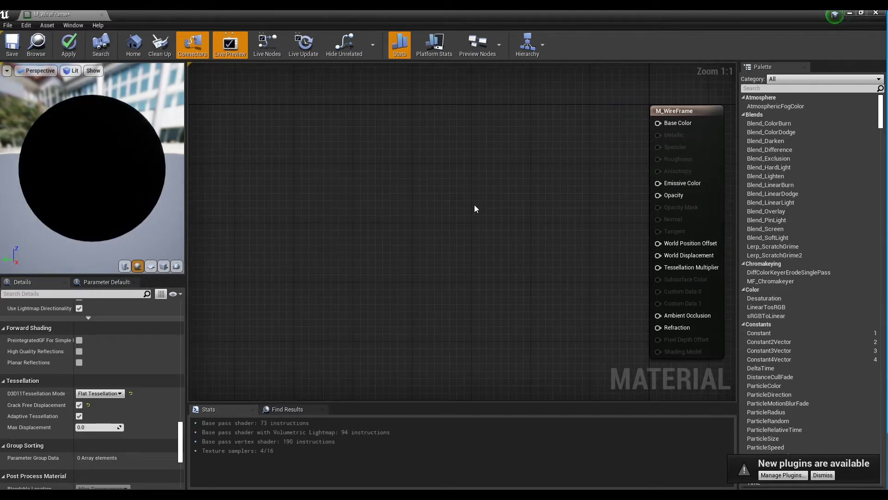
pyautogui.rightClick(318, 161)
pyautogui.write('world')
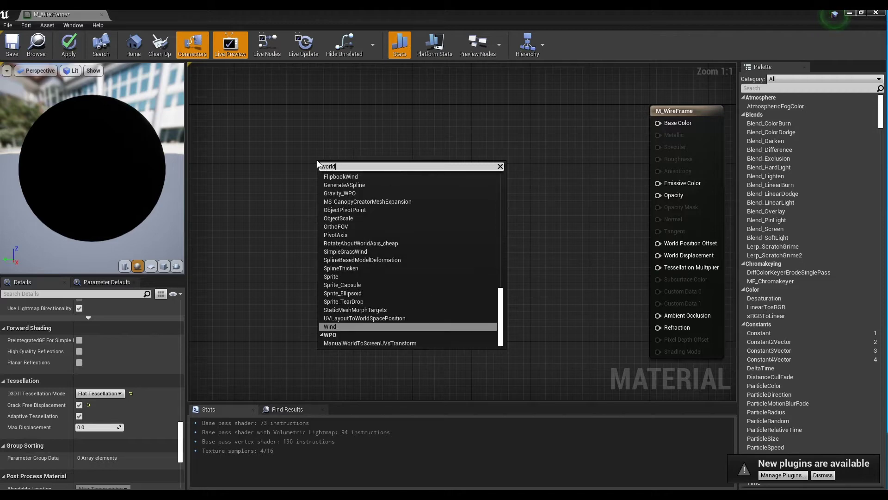
pyautogui.scroll(10, 463, 290)
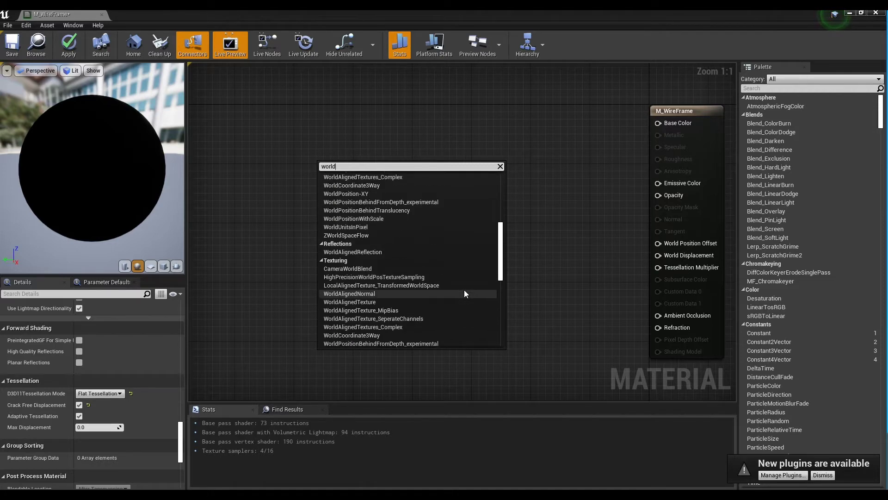
pyautogui.click(358, 184)
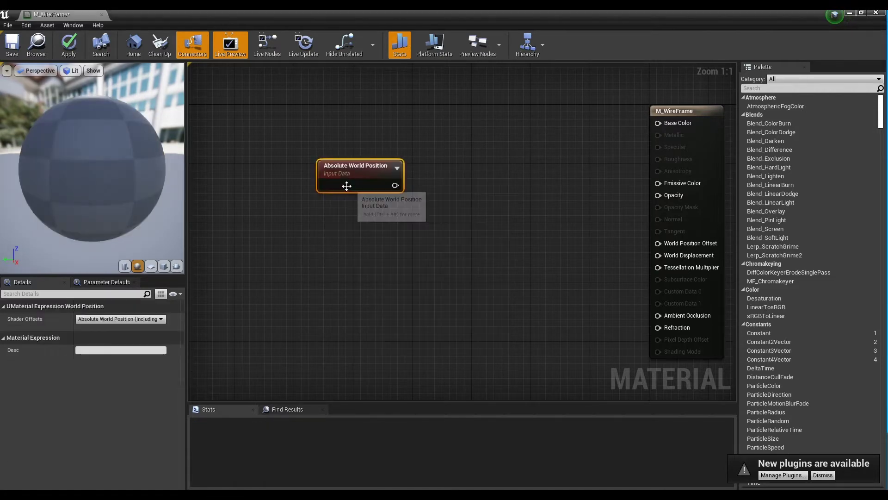
pyautogui.rightClick(312, 251)
pyautogui.write('obj')
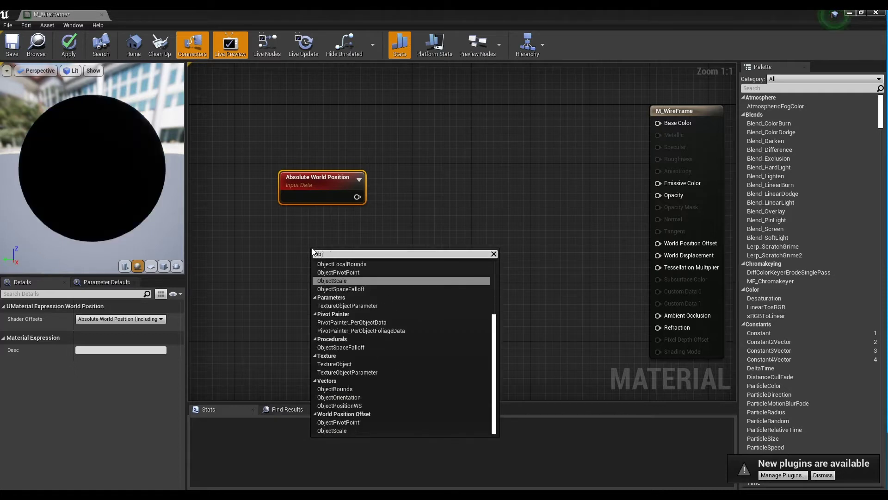
pyautogui.write('ect')
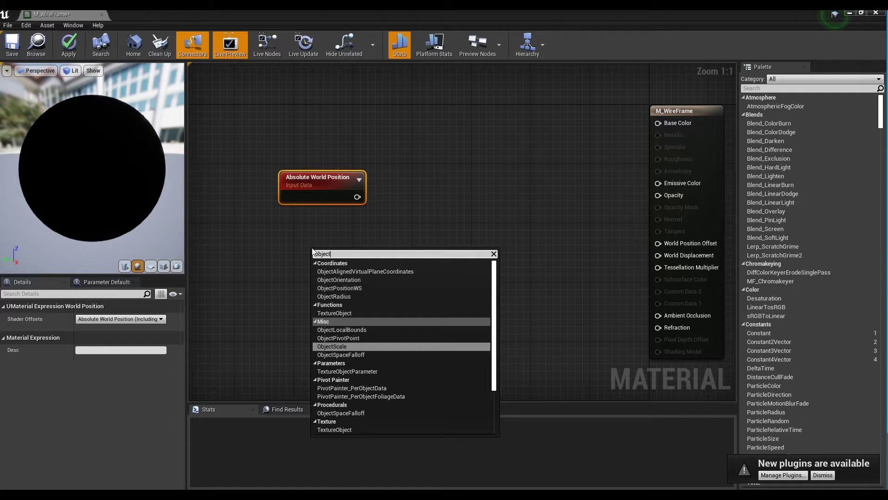
pyautogui.click(362, 288)
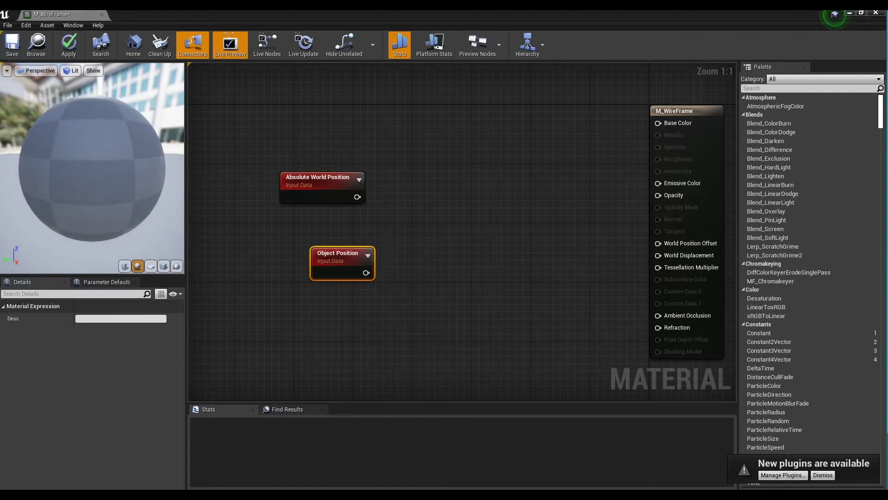
pyautogui.moveTo(323, 253); pyautogui.dragTo(314, 244)
# Step: Add a Subtract node taking world position in A and object position in B
pyautogui.rightClick(418, 206)
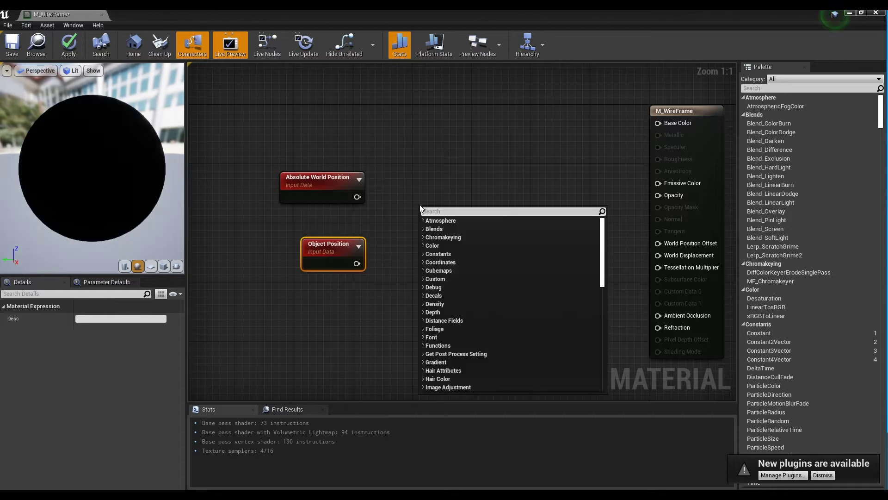
pyautogui.write('sub')
pyautogui.press('Return')
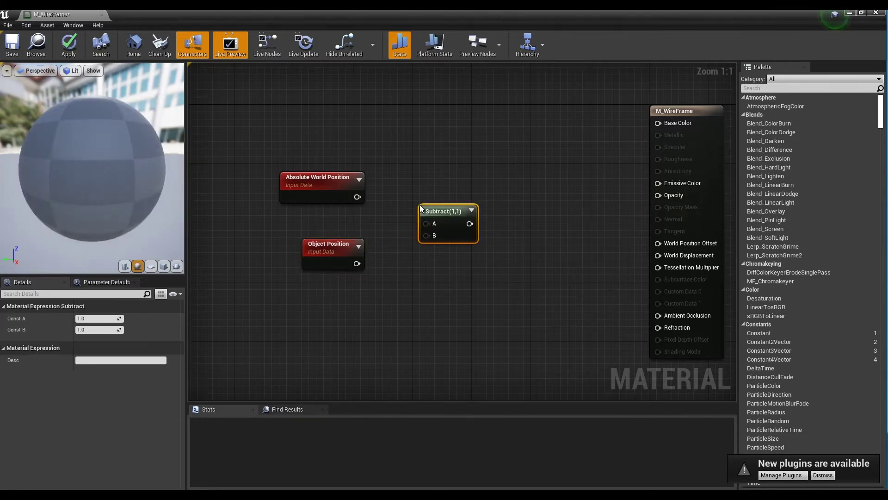
pyautogui.moveTo(357, 197); pyautogui.dragTo(409, 204)
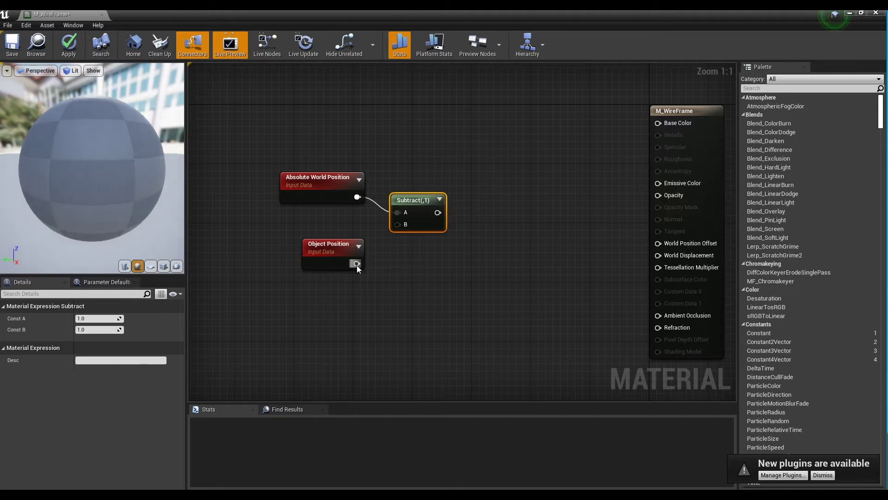
pyautogui.moveTo(357, 264); pyautogui.dragTo(400, 204)
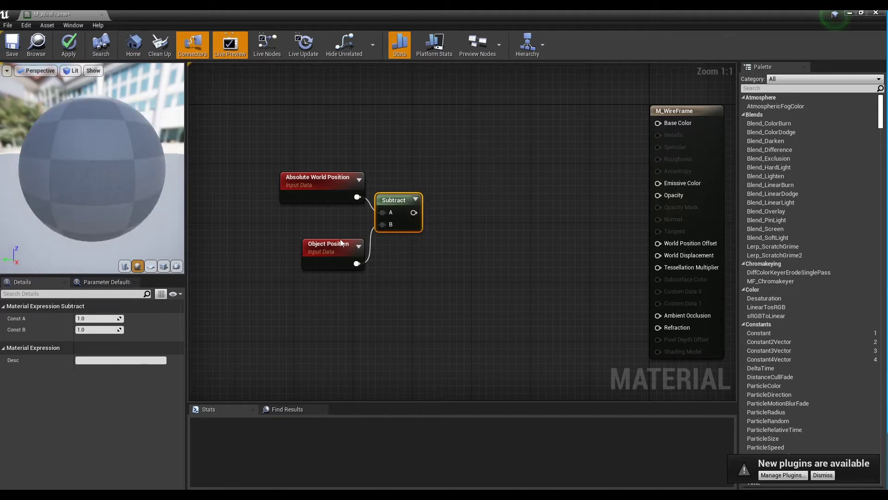
pyautogui.moveTo(340, 242); pyautogui.dragTo(333, 228)
pyautogui.moveTo(395, 199); pyautogui.dragTo(328, 206)
# Step: Add an Fmod node to the M_WireFrame graph
pyautogui.click(392, 193)
pyautogui.rightClick(383, 206)
pyautogui.write('fmod')
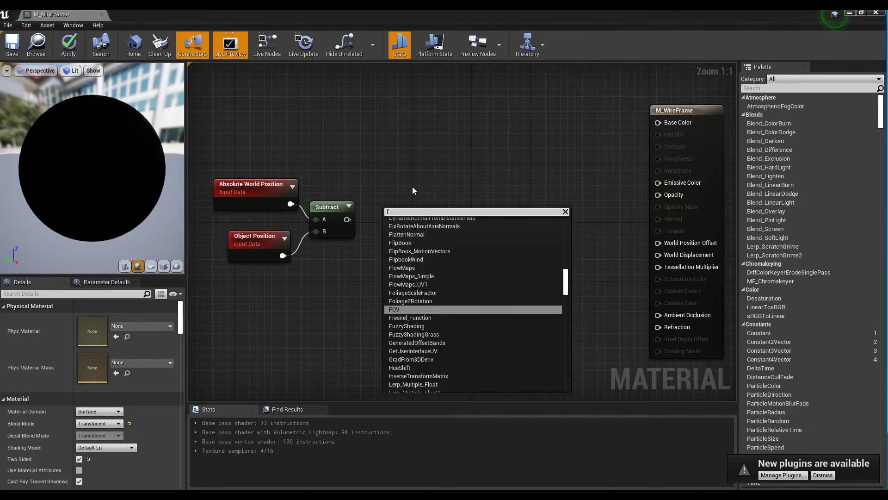
pyautogui.press('Return')
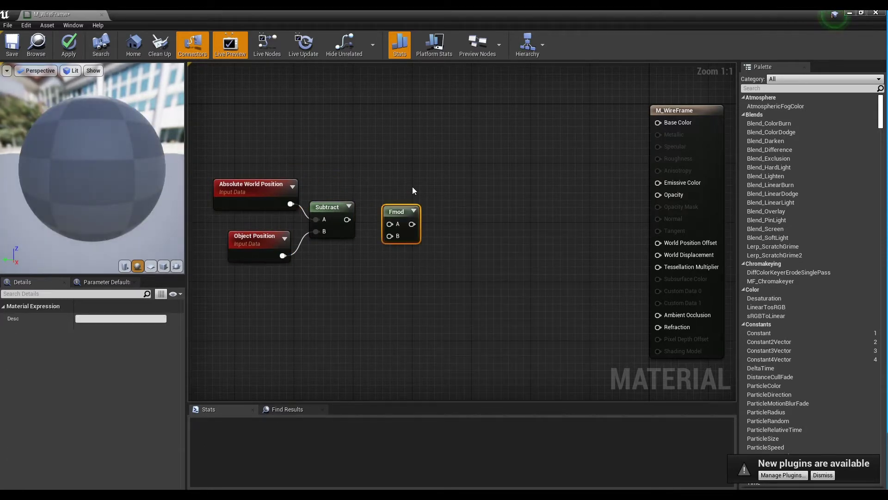
# Step: Create a Scalar Parameter named Scale with Default Value 30
pyautogui.click(315, 274)
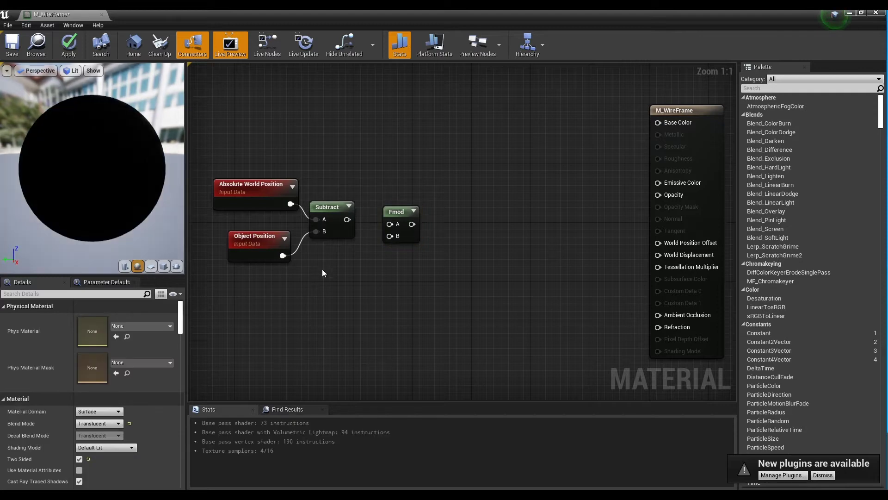
pyautogui.click(322, 269)
pyautogui.write('S')
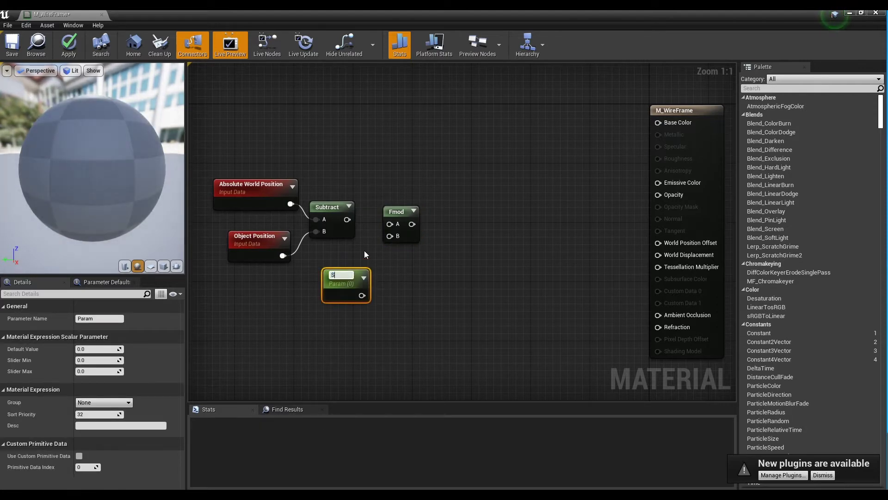
pyautogui.write('cale')
pyautogui.press('Return')
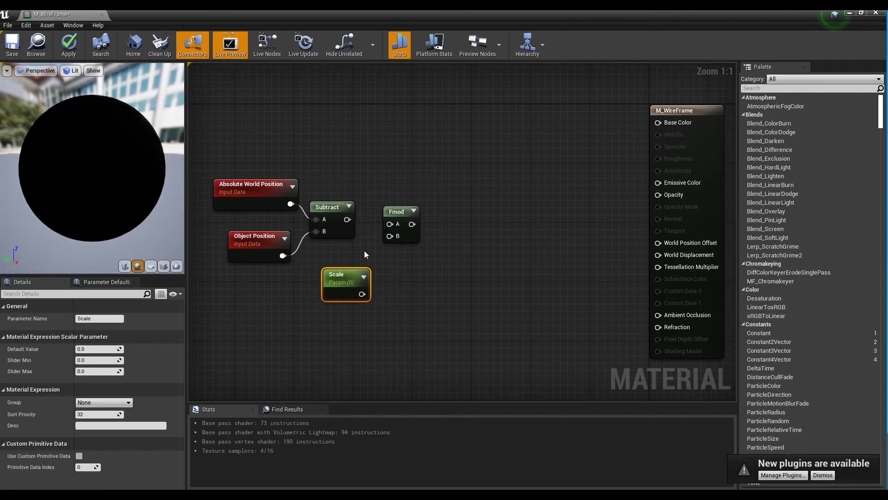
pyautogui.click(97, 349)
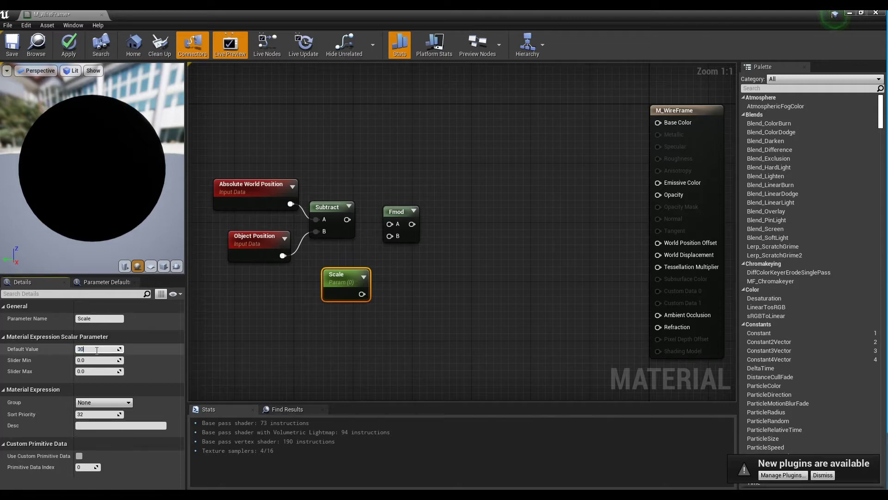
pyautogui.press('Return')
# Step: Wire the Subtract result into Fmod A and Scale into Fmod B
pyautogui.click(446, 245)
pyautogui.moveTo(347, 220); pyautogui.dragTo(391, 225)
pyautogui.moveTo(364, 299); pyautogui.dragTo(389, 236)
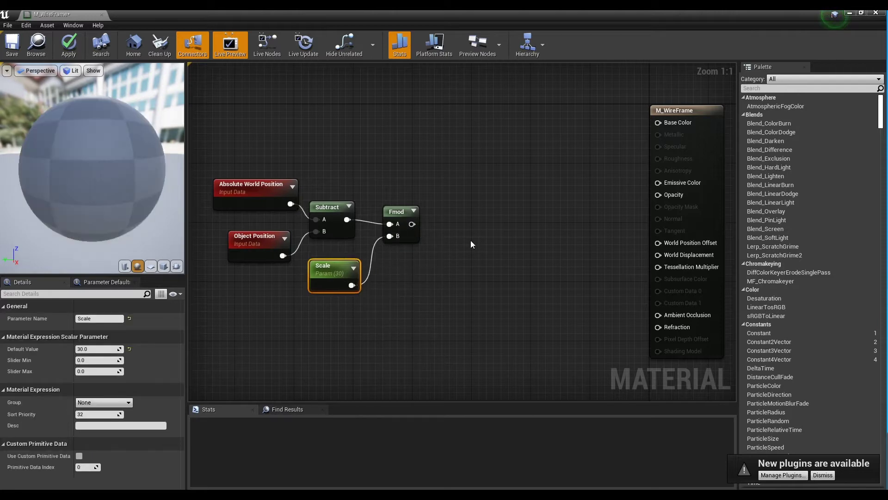
pyautogui.click(471, 243)
pyautogui.click(402, 211)
pyautogui.rightClick(402, 212)
# Step: Preview the Fmod node's striped output on the orbiting preview sphere
pyautogui.click(430, 246)
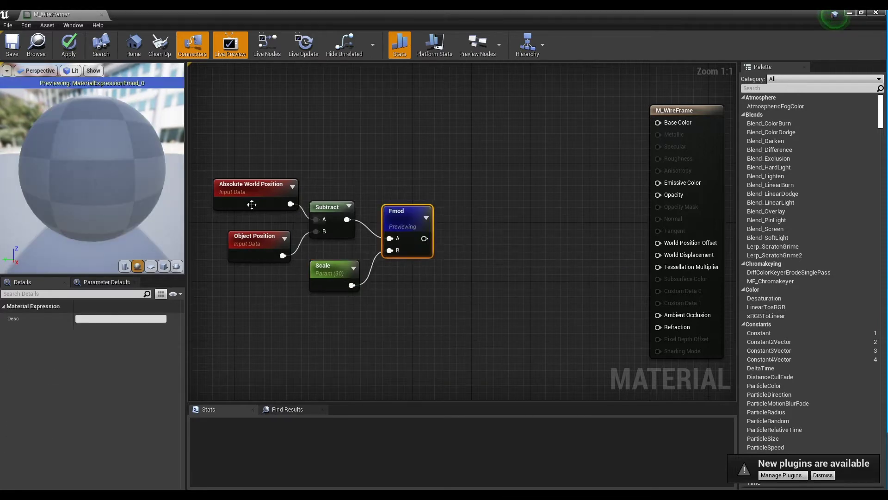
pyautogui.moveTo(79, 185)
pyautogui.mouseDown()
pyautogui.moveTo(143, 162)
pyautogui.moveTo(81, 198)
pyautogui.mouseUp()
pyautogui.moveTo(158, 192); pyautogui.dragTo(124, 193)
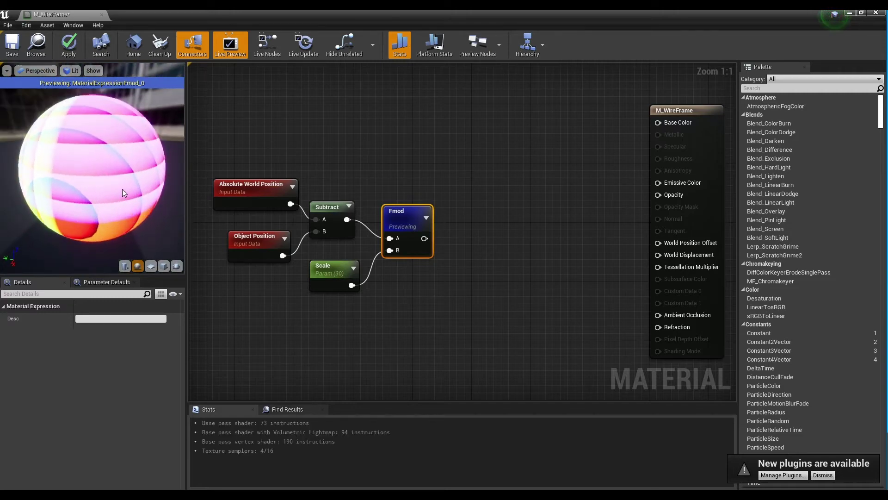
# Step: Stop previewing Fmod and add a Multiply node
pyautogui.rightClick(406, 217)
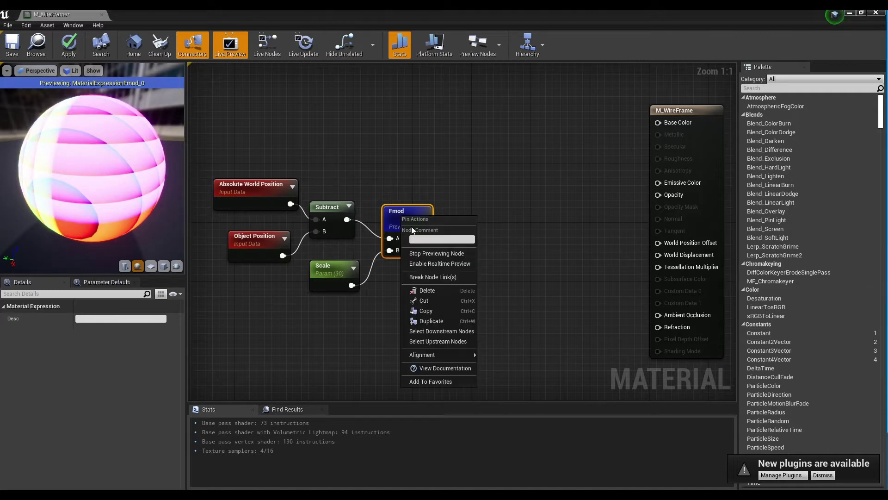
pyautogui.click(430, 252)
pyautogui.rightClick(444, 217)
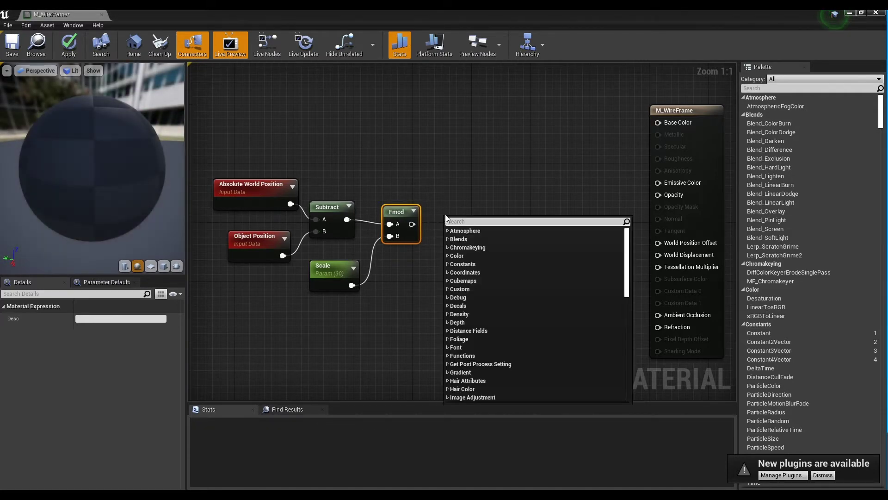
pyautogui.click(446, 204)
# Step: Place the Multiply beside Fmod, feed Fmod into it, and briefly preview its output
pyautogui.click(440, 218)
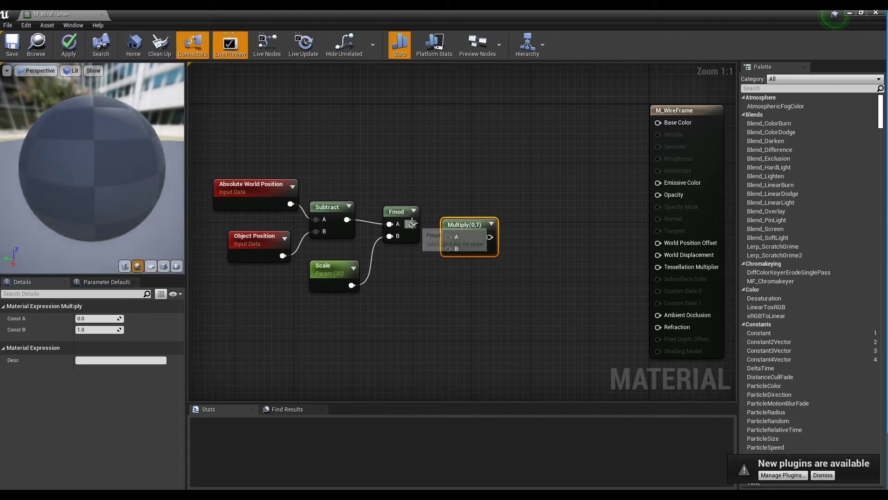
pyautogui.moveTo(412, 224); pyautogui.dragTo(459, 215)
pyautogui.rightClick(459, 216)
pyautogui.click(494, 254)
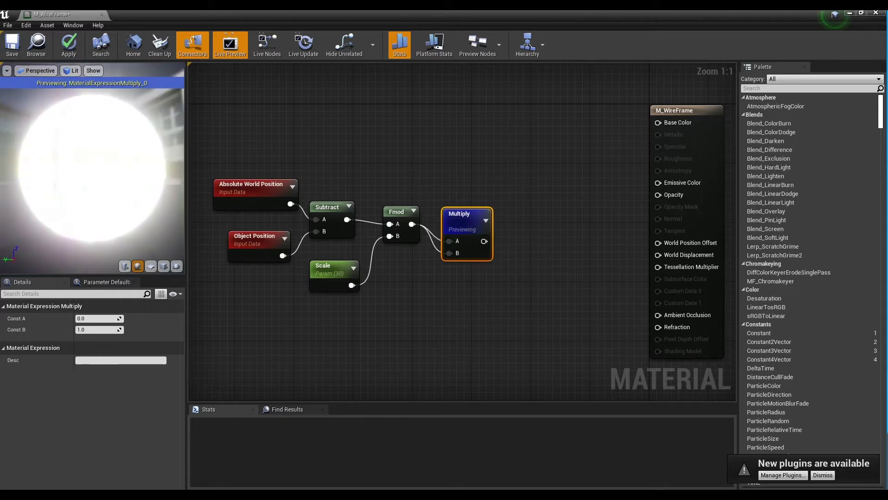
pyautogui.rightClick(463, 226)
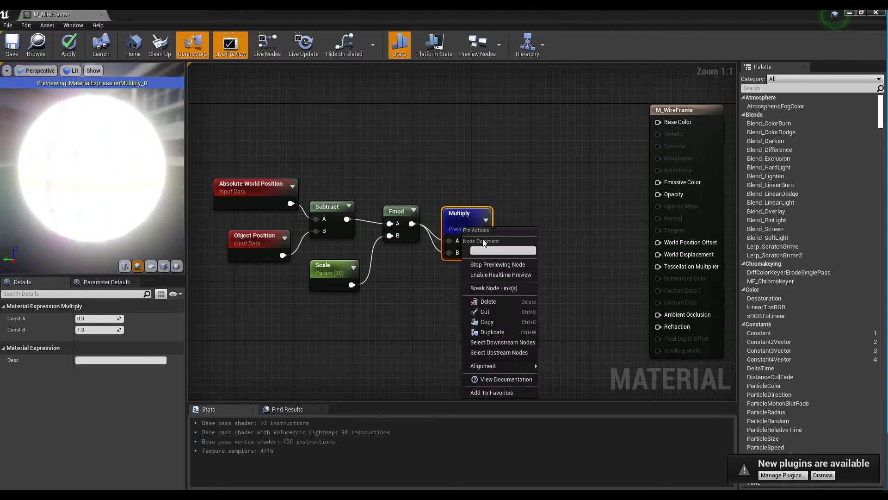
pyautogui.click(487, 266)
pyautogui.rightClick(507, 220)
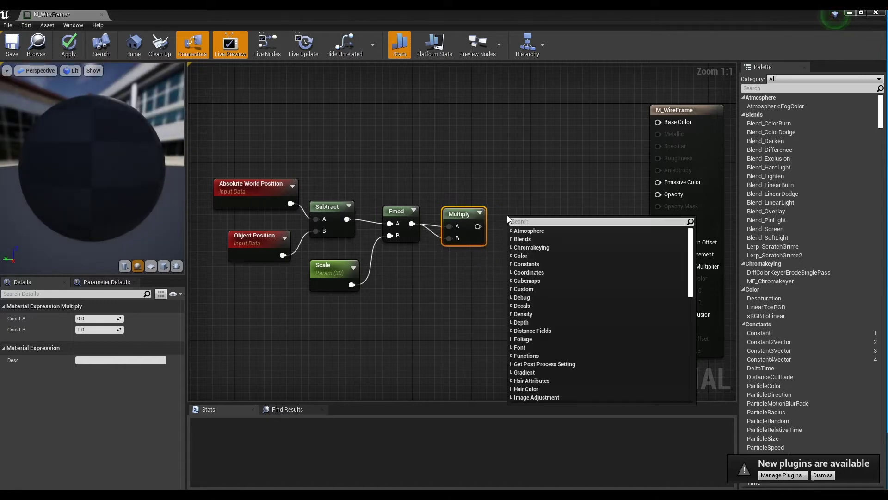
# Step: Add a OneMinus (1-x) node fed by Multiply and preview its grid lines on the sphere
pyautogui.write('oneminus')
pyautogui.press('Return')
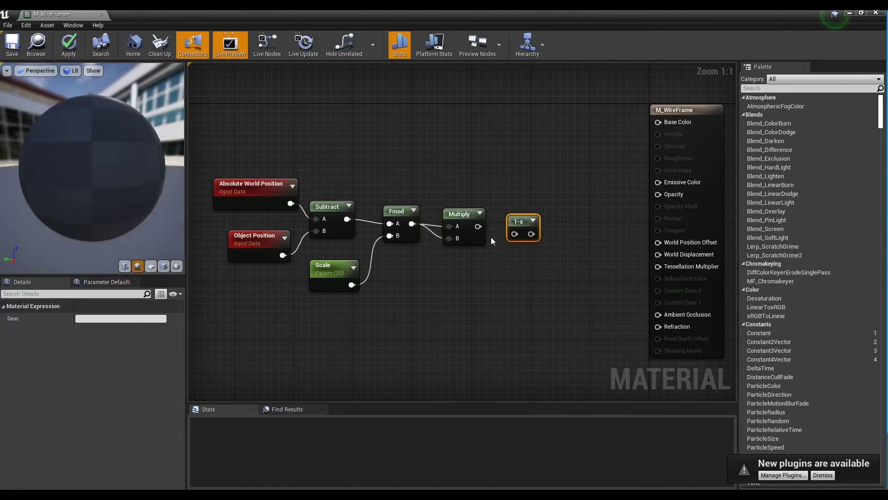
pyautogui.moveTo(477, 226); pyautogui.dragTo(519, 236)
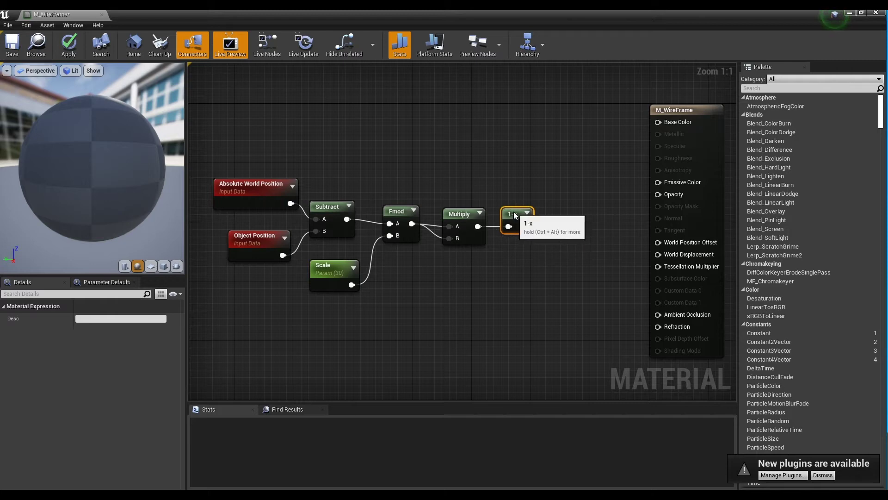
pyautogui.rightClick(513, 213)
pyautogui.click(549, 249)
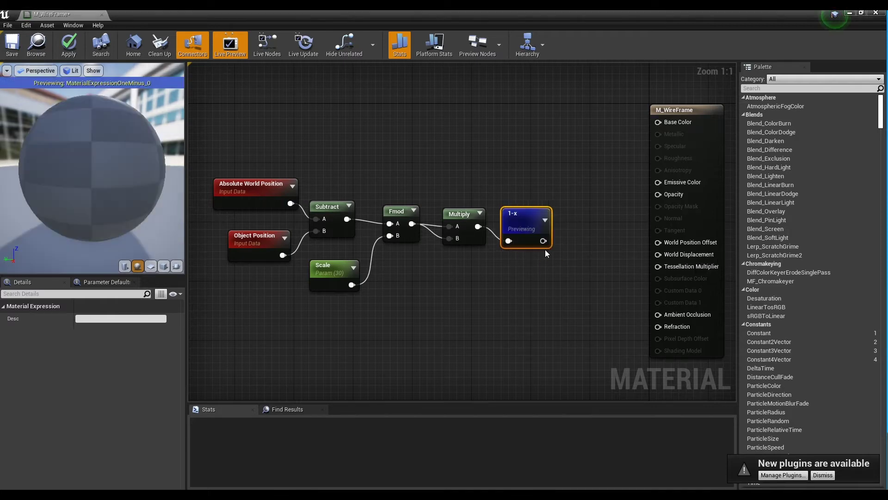
pyautogui.moveTo(92, 175); pyautogui.dragTo(81, 194)
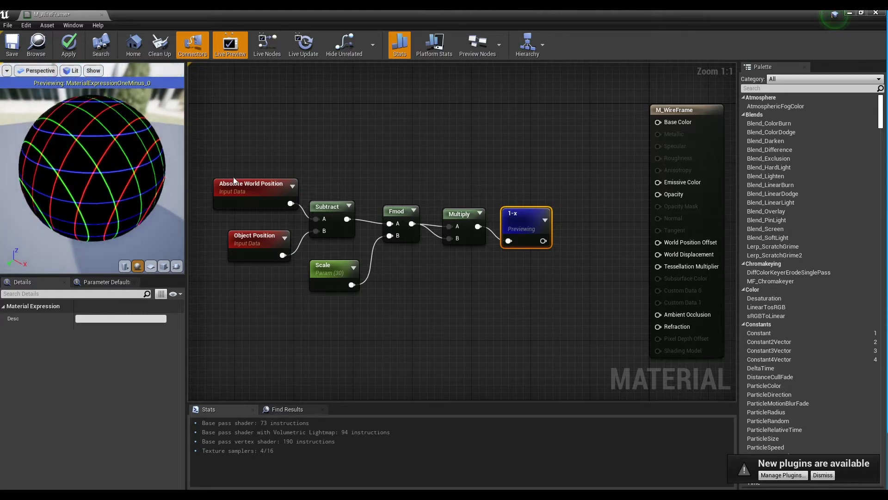
# Step: Box-select the whole node chain and shift it to the left
pyautogui.moveTo(233, 151); pyautogui.dragTo(488, 295)
pyautogui.moveTo(524, 231); pyautogui.dragTo(427, 223)
pyautogui.click(431, 184)
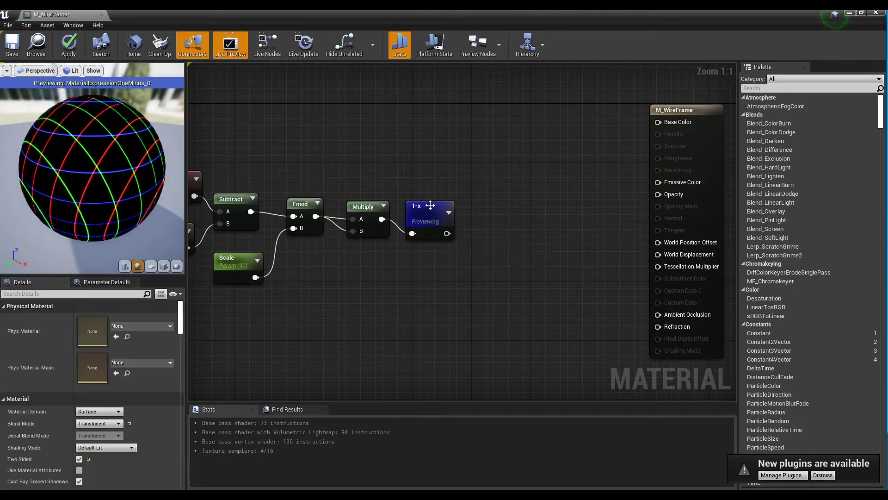
pyautogui.rightClick(430, 205)
# Step: Stop the 1-x preview and add a Max node with Const B 0, fed by 1-x
pyautogui.click(461, 244)
pyautogui.click(462, 247)
pyautogui.rightClick(475, 216)
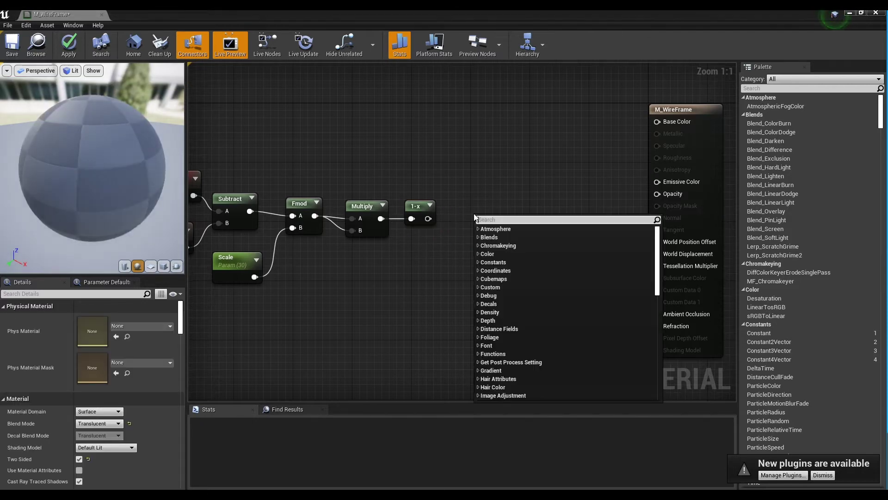
pyautogui.write('max')
pyautogui.press('Return')
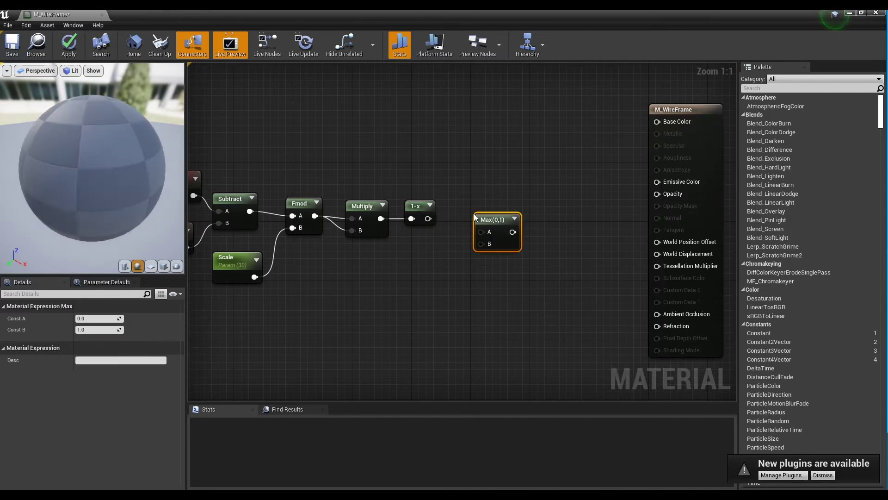
pyautogui.write('0')
pyautogui.press('Return')
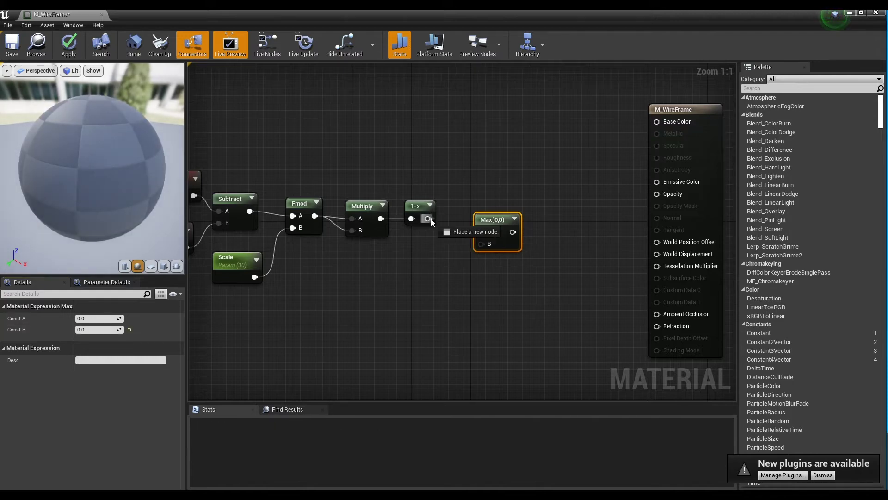
pyautogui.moveTo(431, 222); pyautogui.dragTo(472, 212)
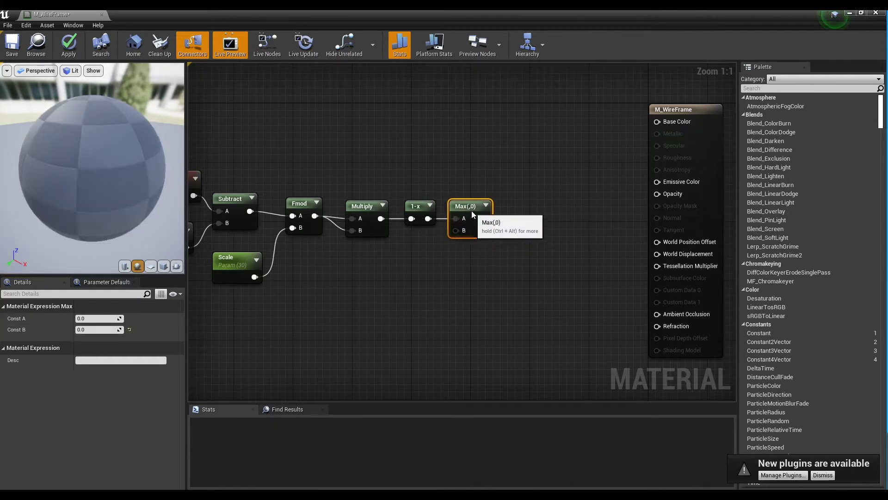
pyautogui.click(512, 222)
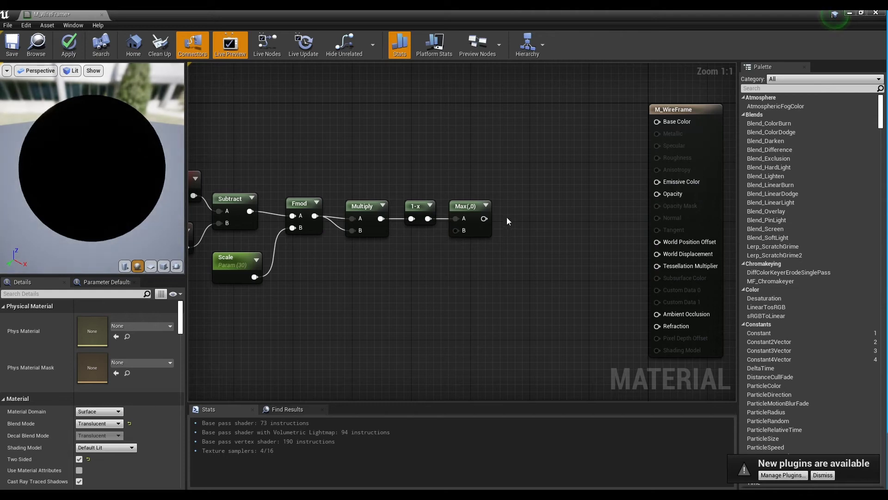
# Step: Add a Dot node right of Max and wire the Max output into its A input
pyautogui.rightClick(508, 221)
pyautogui.write('doy')
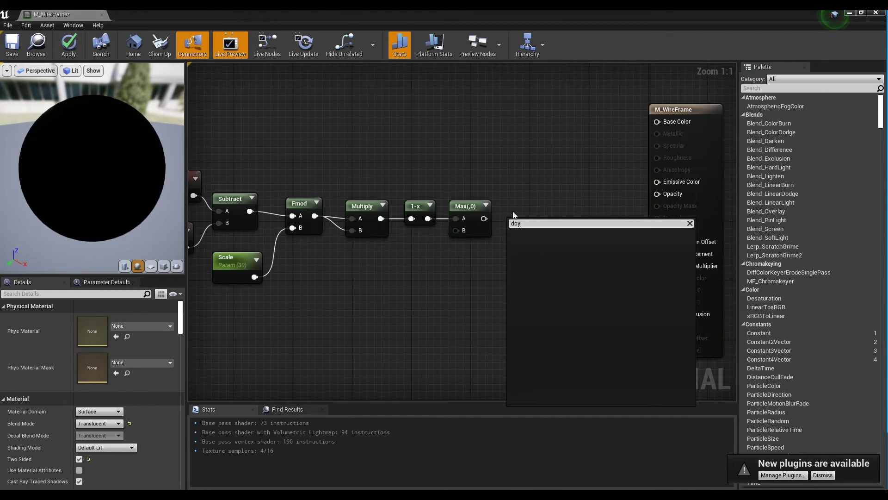
pyautogui.press('BackSpace')
pyautogui.write('t')
pyautogui.press('Return')
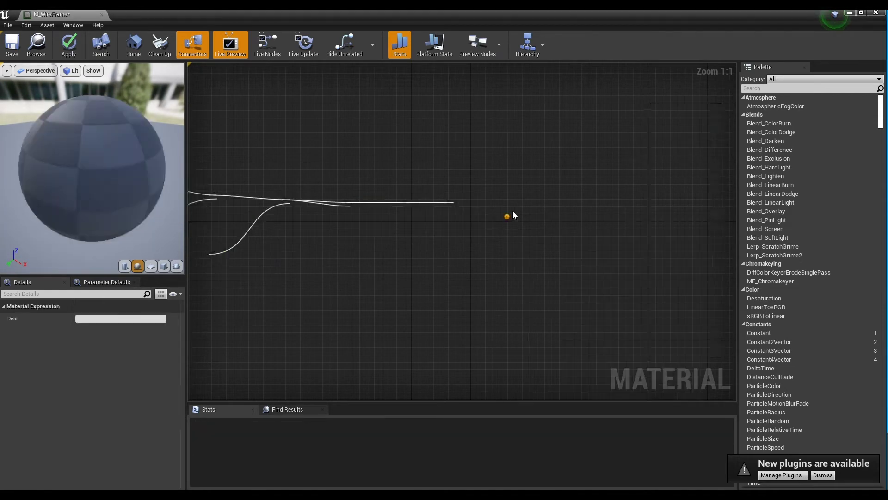
pyautogui.moveTo(525, 230); pyautogui.dragTo(542, 213)
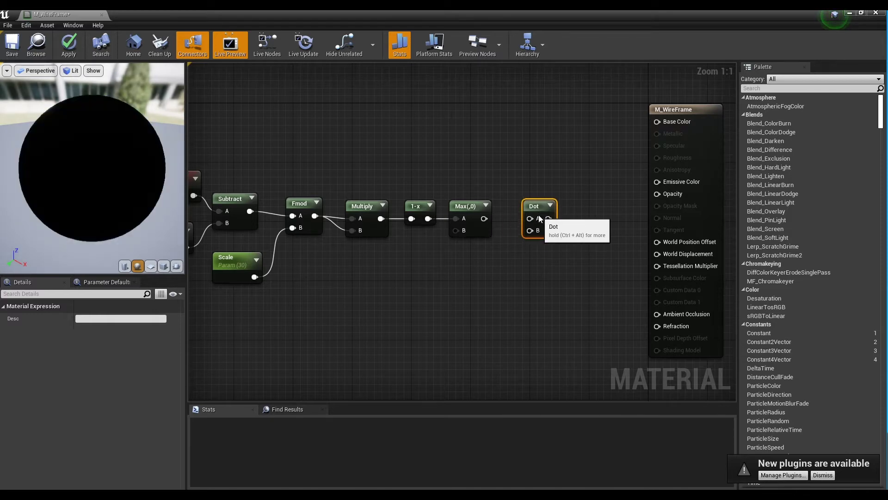
pyautogui.click(536, 252)
pyautogui.moveTo(484, 221); pyautogui.dragTo(530, 218)
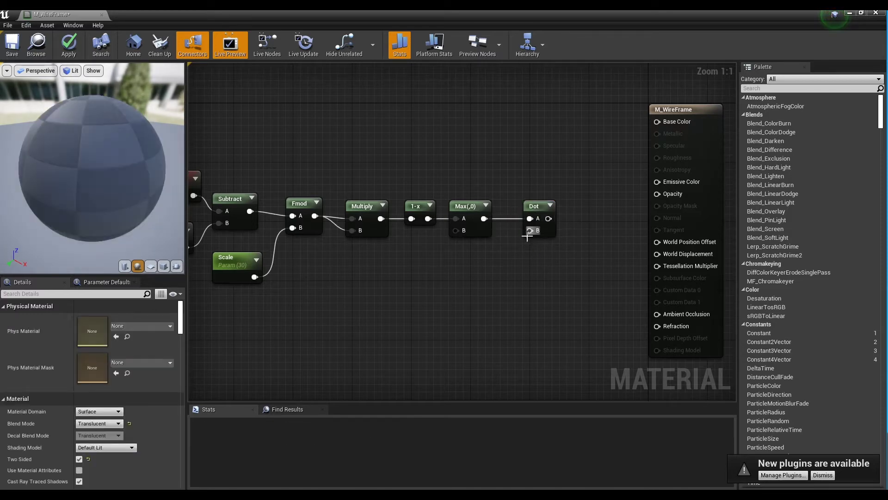
# Step: Add a Constant with value 1 and connect it to Dot's B input
pyautogui.click(459, 254)
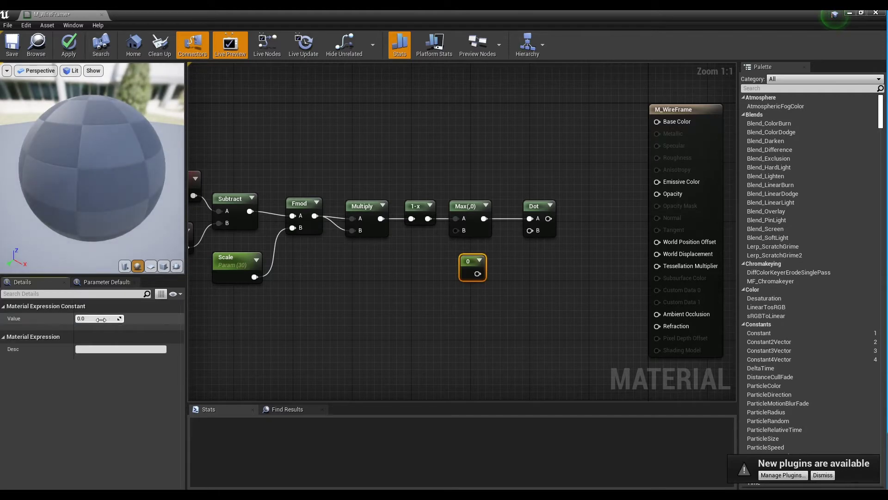
pyautogui.click(101, 319)
pyautogui.write('1')
pyautogui.press('Return')
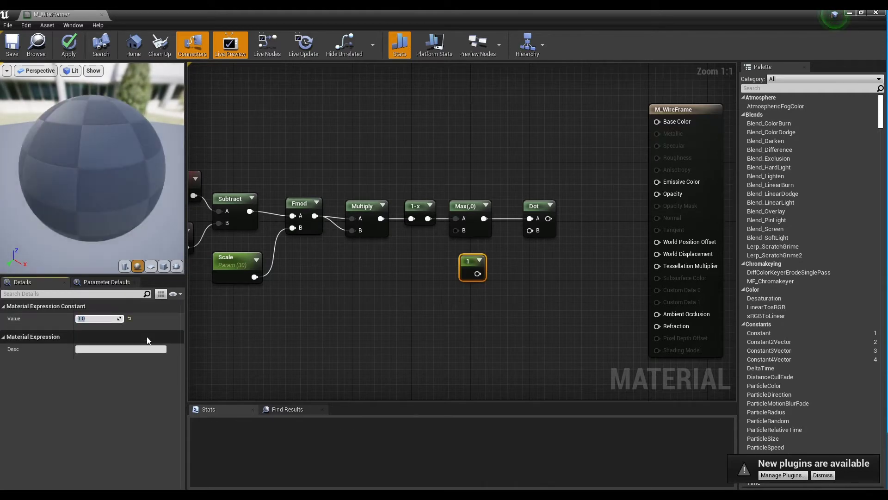
pyautogui.moveTo(477, 274); pyautogui.dragTo(532, 230)
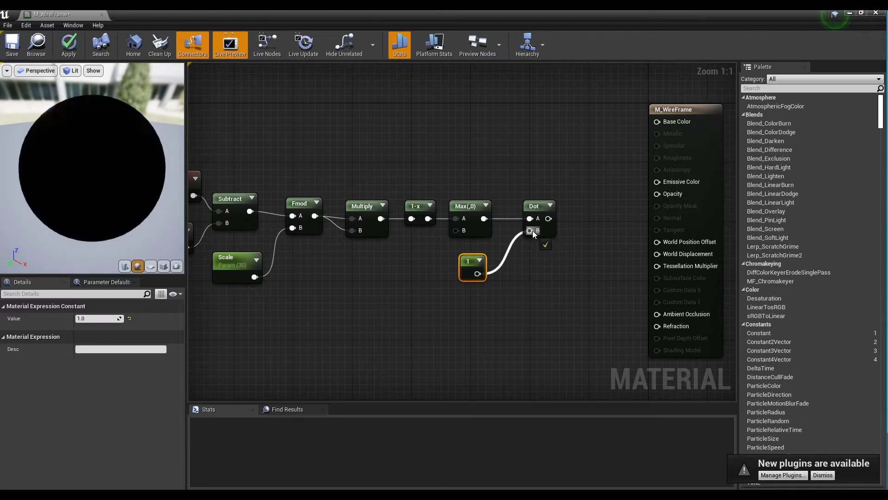
pyautogui.click(552, 280)
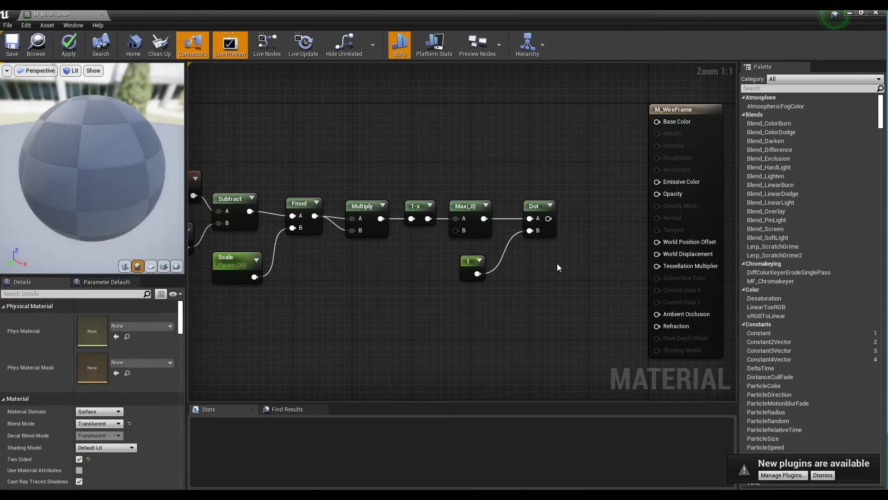
pyautogui.moveTo(548, 218); pyautogui.dragTo(554, 218)
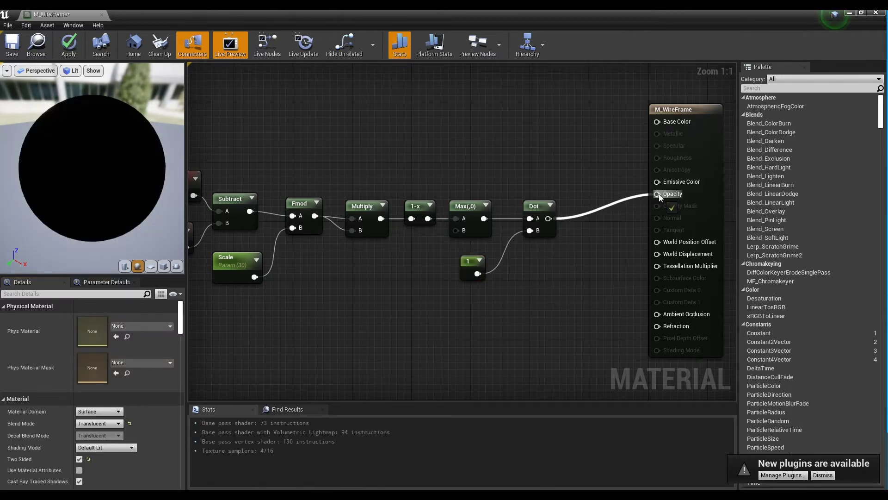
# Step: Connect the Dot result to Opacity and shift all expression nodes to the right
pyautogui.moveTo(660, 197); pyautogui.dragTo(657, 194)
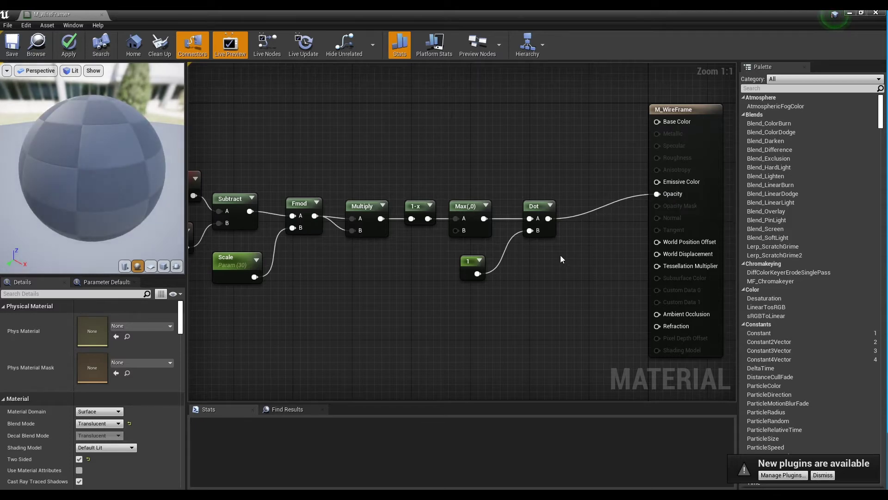
pyautogui.scroll(-1, 542, 248)
pyautogui.moveTo(565, 171); pyautogui.dragTo(178, 285)
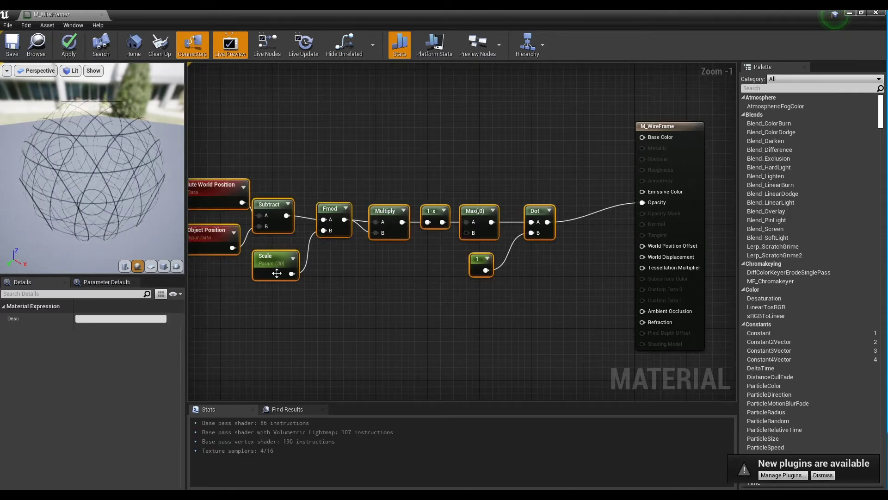
pyautogui.moveTo(537, 209); pyautogui.dragTo(583, 209)
pyautogui.click(547, 173)
pyautogui.moveTo(106, 173)
pyautogui.mouseDown()
pyautogui.moveTo(144, 146)
pyautogui.moveTo(104, 174)
pyautogui.mouseUp()
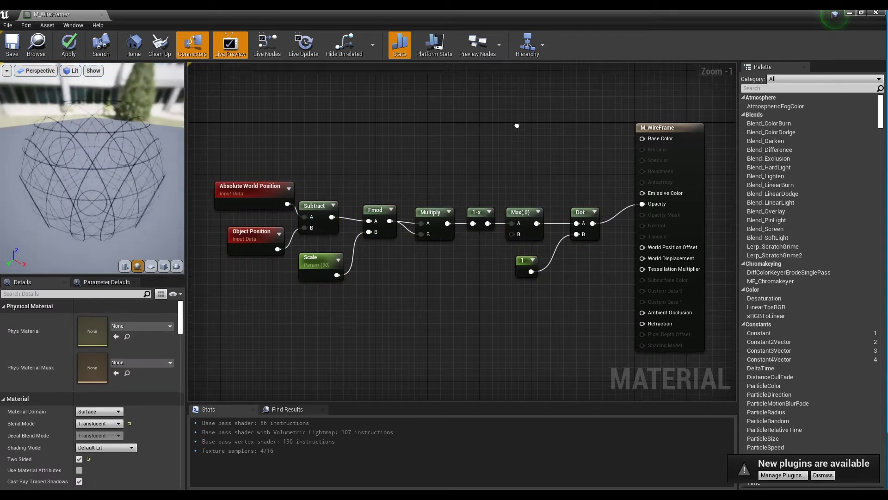
# Step: Pan the graph down to open empty space above the nodes
pyautogui.moveTo(517, 126); pyautogui.dragTo(514, 157, button='right')
pyautogui.rightClick(488, 138)
pyautogui.click(483, 108)
pyautogui.moveTo(484, 109); pyautogui.dragTo(482, 145, button='right')
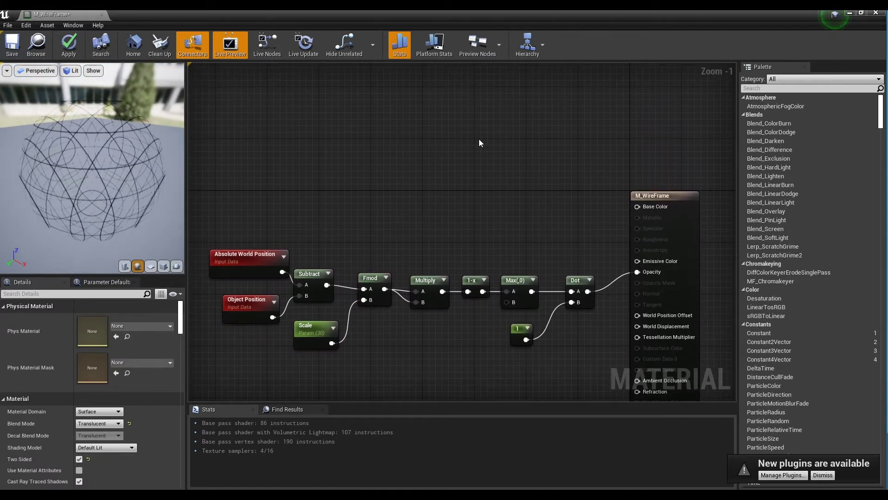
# Step: Add a 0,0,0 Constant3Vector, convert it to a parameter named Color, and move it up-left
pyautogui.click(478, 138)
pyautogui.rightClick(506, 146)
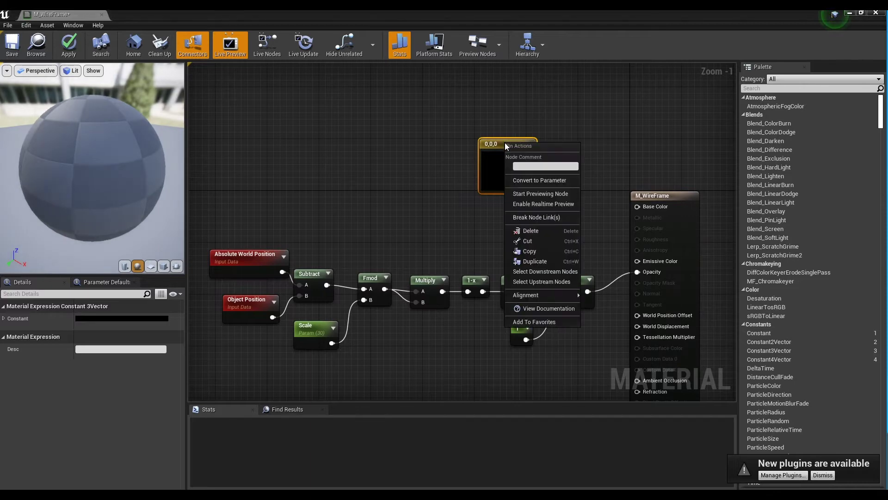
pyautogui.click(532, 181)
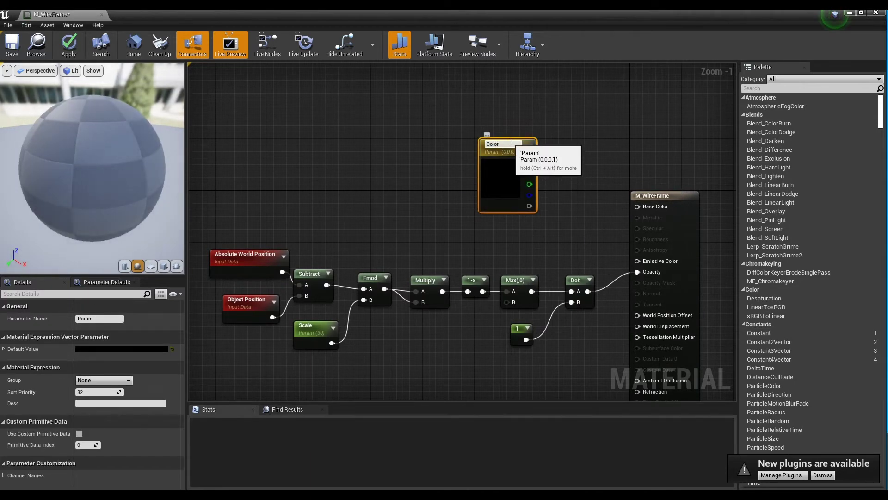
pyautogui.press('Return')
pyautogui.moveTo(510, 141); pyautogui.dragTo(479, 111)
pyautogui.click(551, 159)
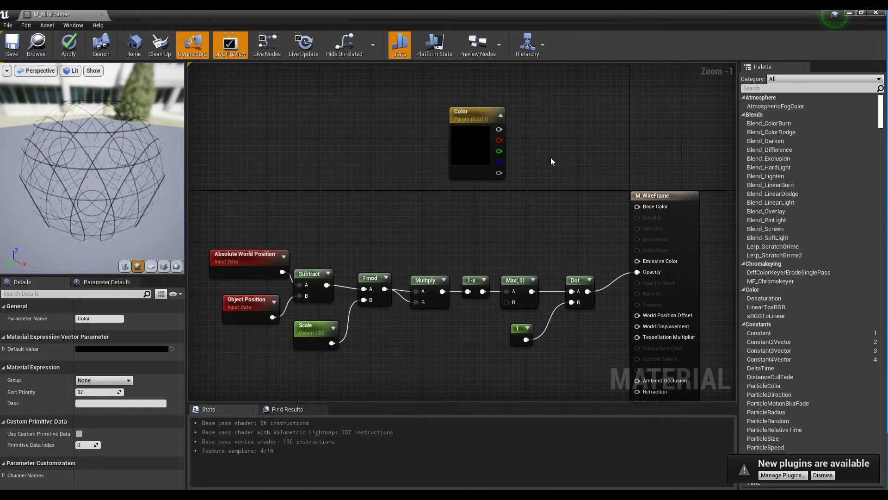
# Step: Add a scalar parameter named Emissive Bright with default value 10, plus a Multiply node
pyautogui.click(476, 197)
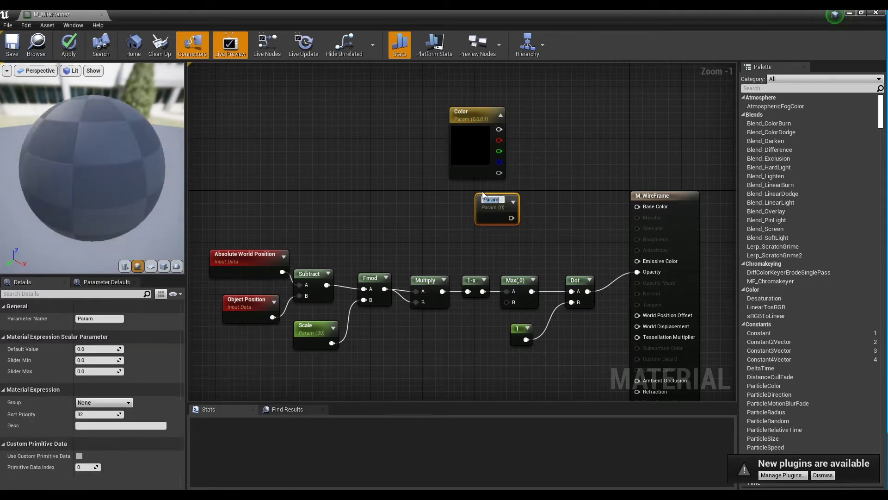
pyautogui.click(540, 165)
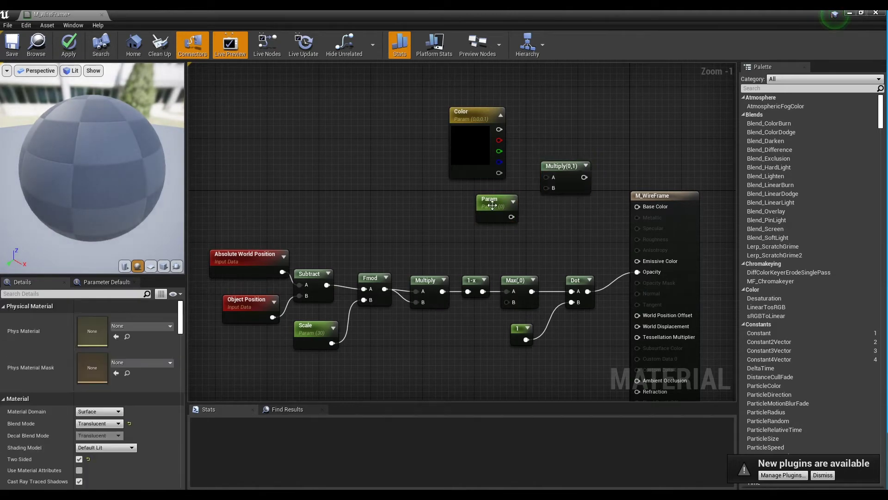
pyautogui.click(495, 202)
pyautogui.click(119, 317)
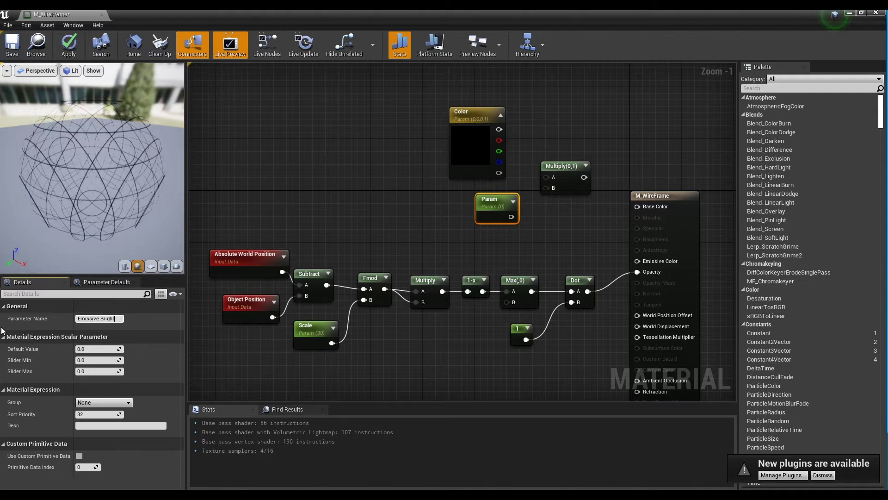
pyautogui.press('Return')
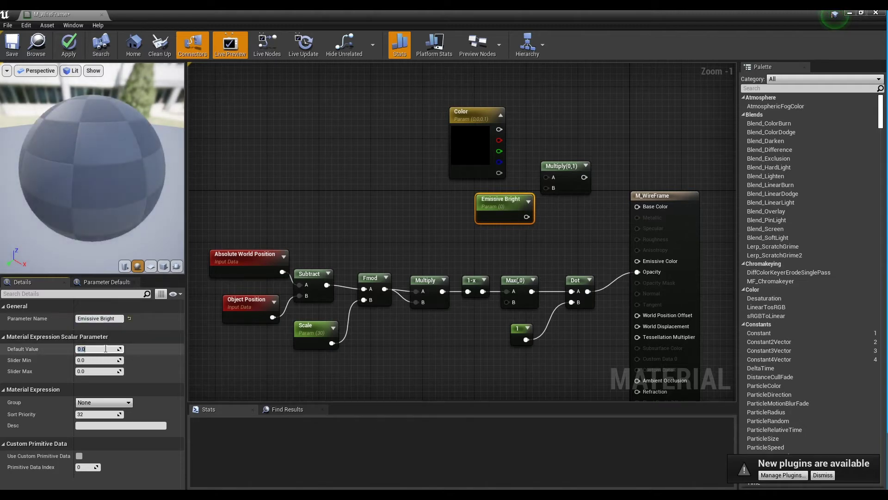
pyautogui.click(106, 348)
pyautogui.write('10')
pyautogui.press('Return')
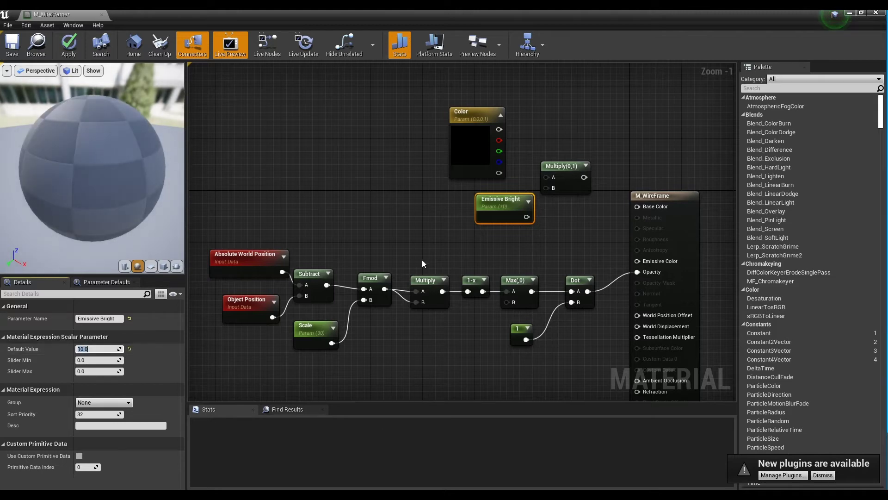
pyautogui.click(487, 137)
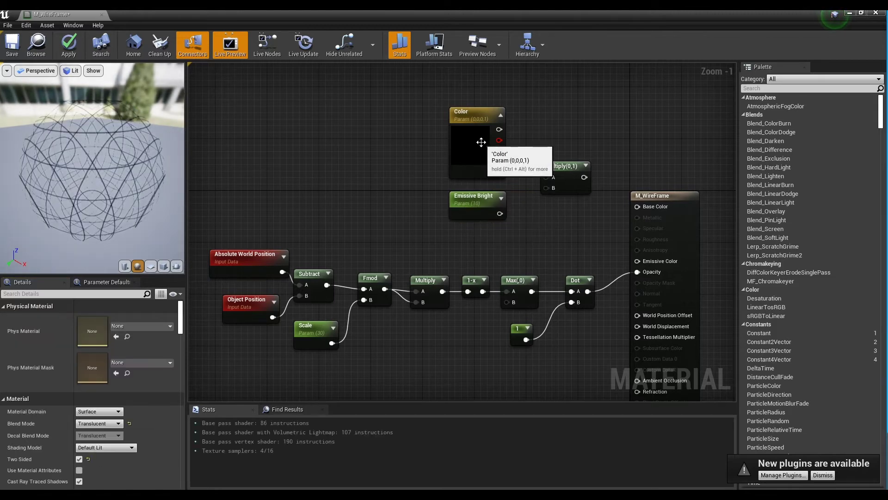
# Step: Set the Color parameter to a fully saturated orange in the Color Picker
pyautogui.doubleClick(490, 136)
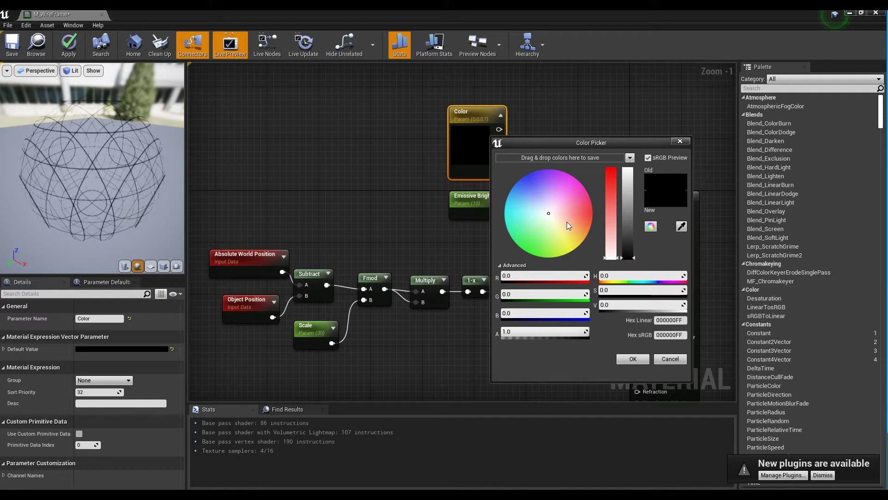
pyautogui.moveTo(569, 225); pyautogui.dragTo(587, 213)
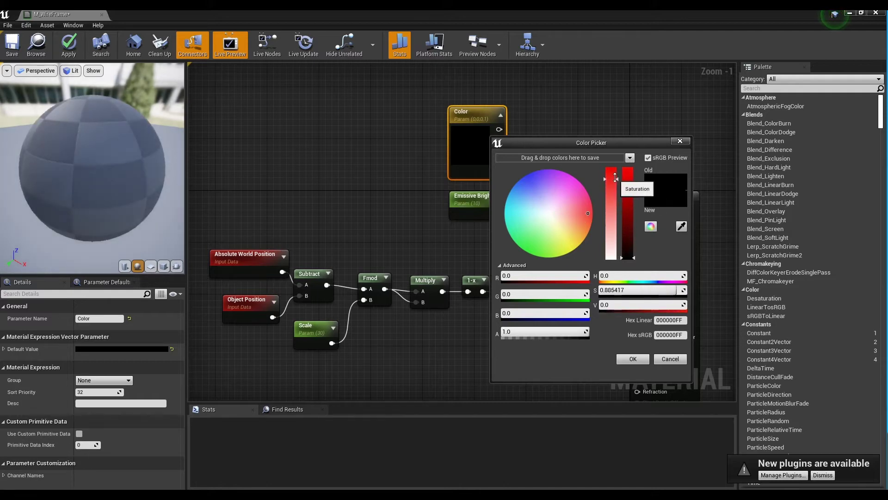
pyautogui.click(614, 173)
pyautogui.moveTo(627, 188); pyautogui.dragTo(627, 176)
pyautogui.click(579, 218)
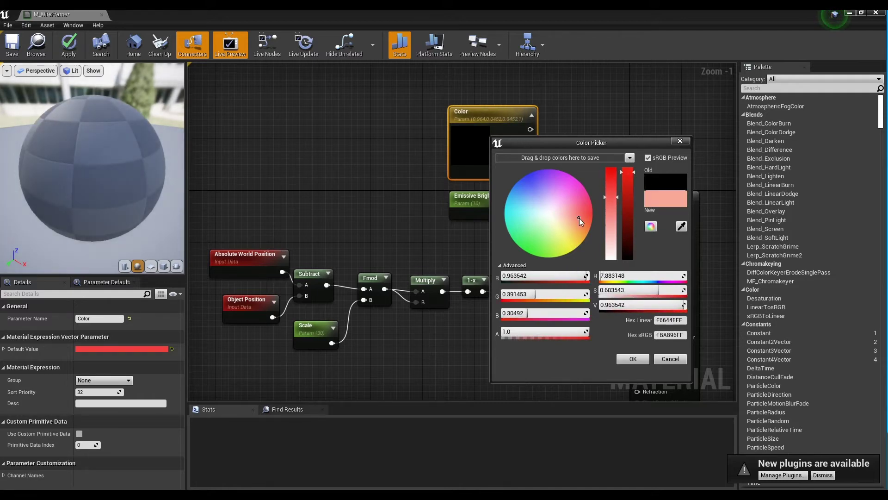
pyautogui.click(592, 223)
pyautogui.click(633, 358)
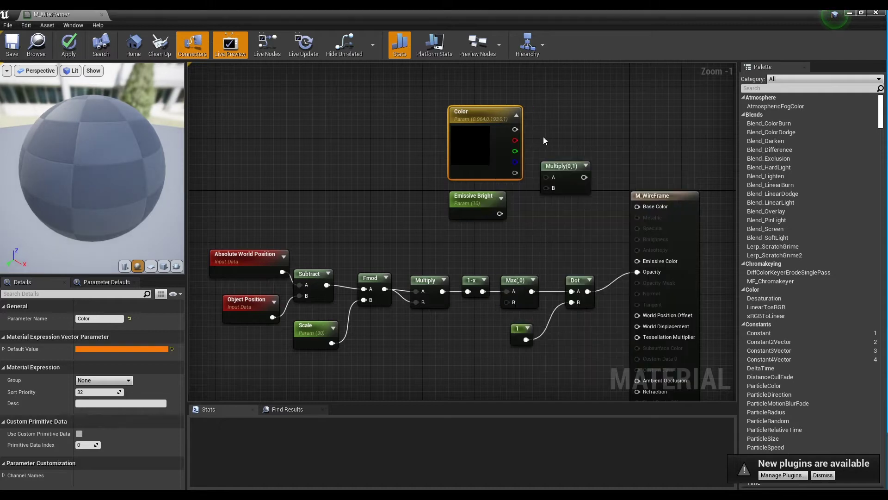
# Step: Multiply Color (A) by Emissive Bright (B), feed the result into Emissive Color, and tidy the nodes
pyautogui.moveTo(512, 130); pyautogui.dragTo(567, 174)
pyautogui.moveTo(499, 213); pyautogui.dragTo(557, 196)
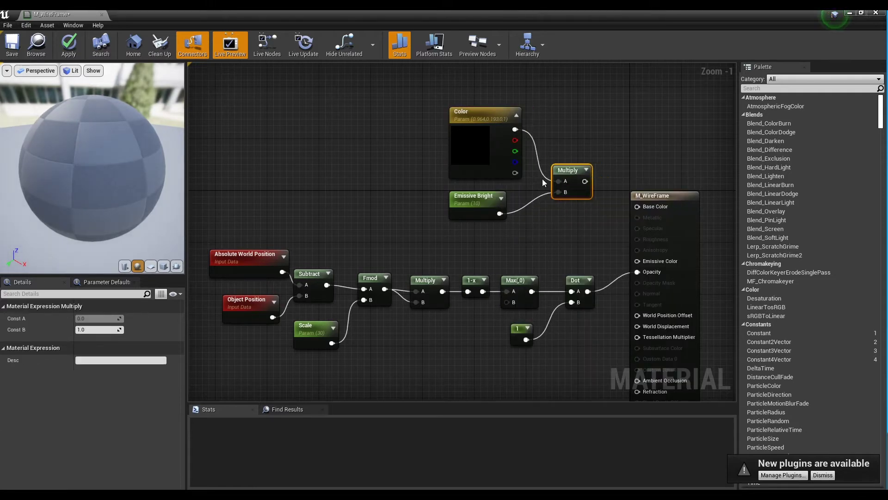
pyautogui.click(486, 157)
pyautogui.moveTo(488, 198); pyautogui.dragTo(502, 201)
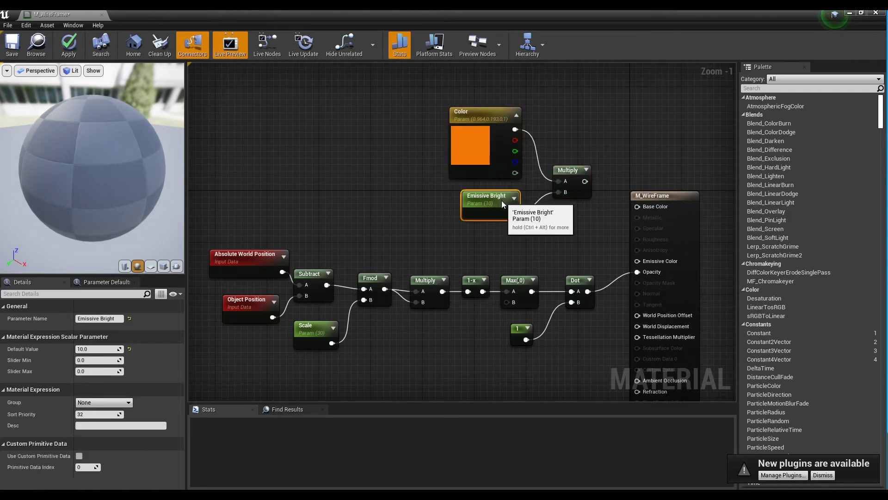
pyautogui.click(543, 159)
pyautogui.moveTo(584, 181); pyautogui.dragTo(638, 261)
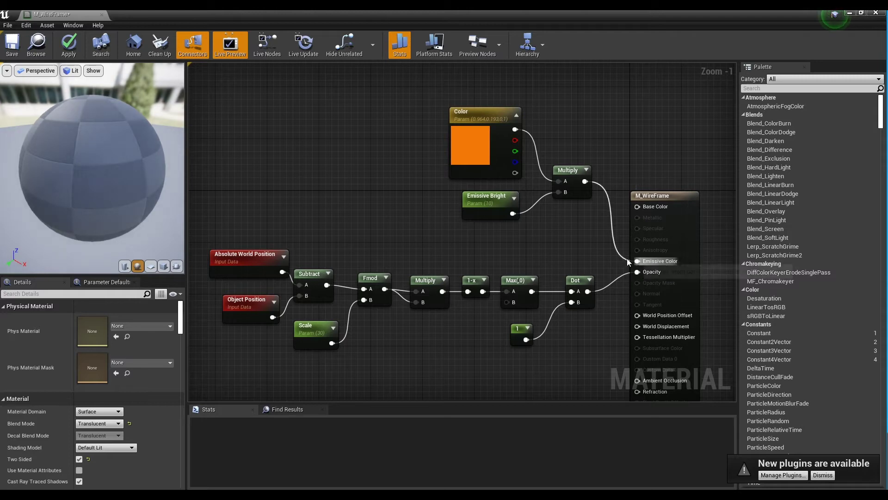
pyautogui.moveTo(592, 114); pyautogui.dragTo(495, 209)
pyautogui.moveTo(570, 169); pyautogui.dragTo(569, 208)
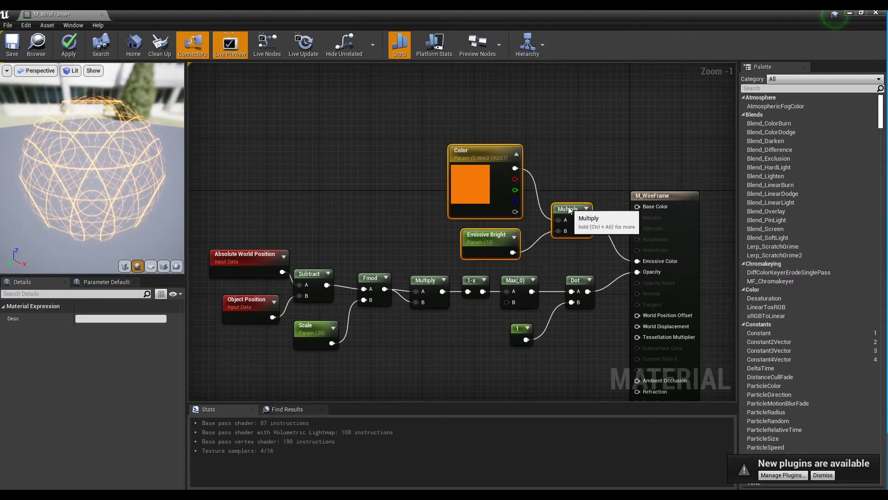
pyautogui.click(595, 148)
pyautogui.moveTo(594, 151); pyautogui.dragTo(580, 27, button='right')
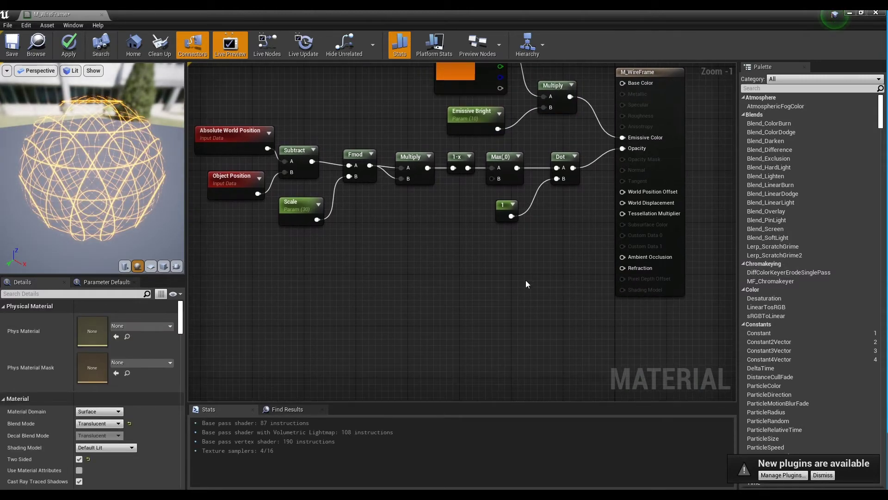
# Step: Add a VertexNormalWS node and move it up and left
pyautogui.rightClick(448, 267)
pyautogui.write('vertex')
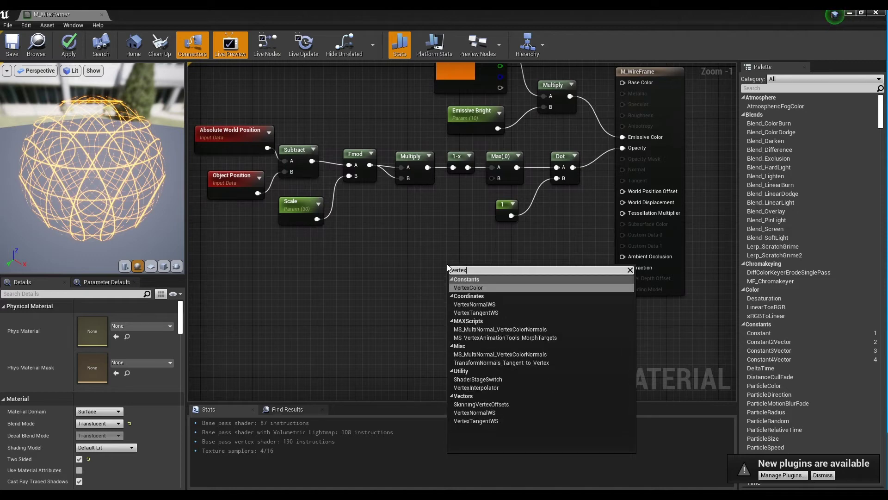
pyautogui.press('Down')
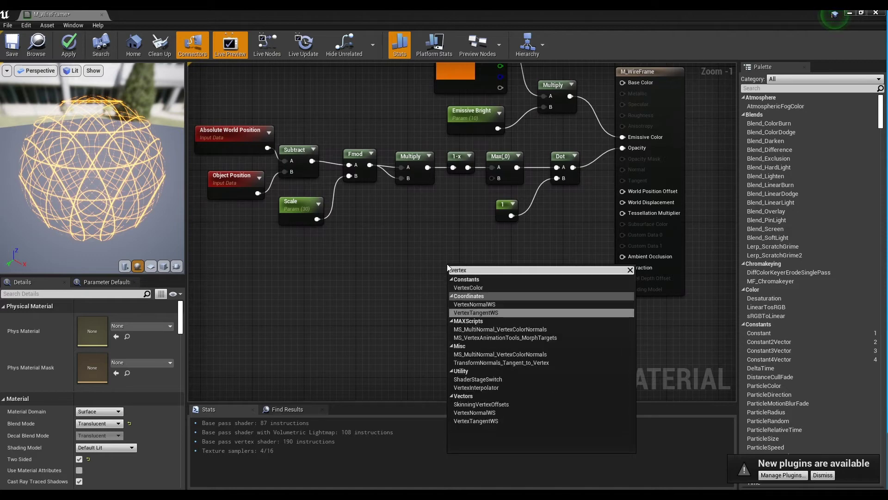
pyautogui.press('Return')
pyautogui.moveTo(464, 274); pyautogui.dragTo(413, 258)
pyautogui.click(481, 267)
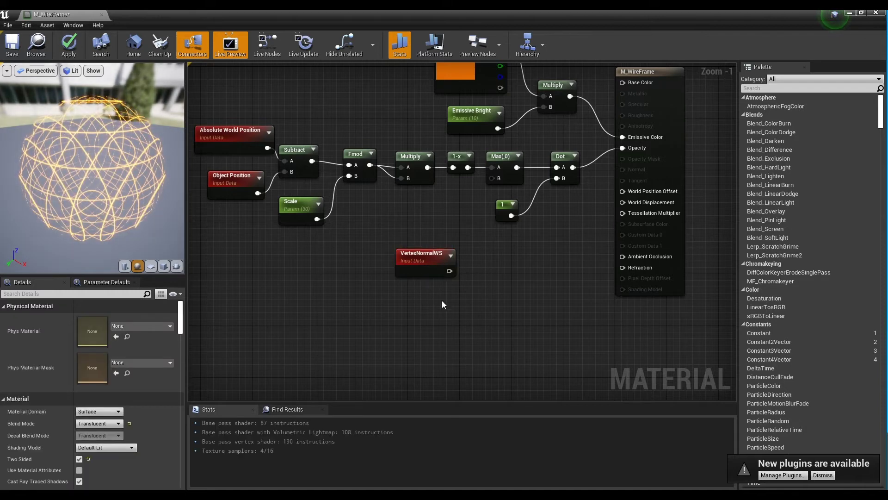
# Step: Add a scalar parameter named WDM with default value 1
pyautogui.click(396, 302)
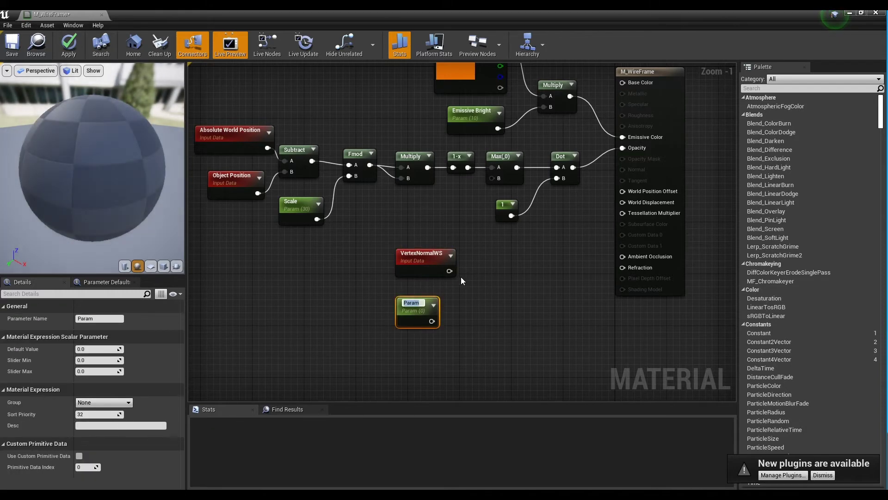
pyautogui.write('WDM')
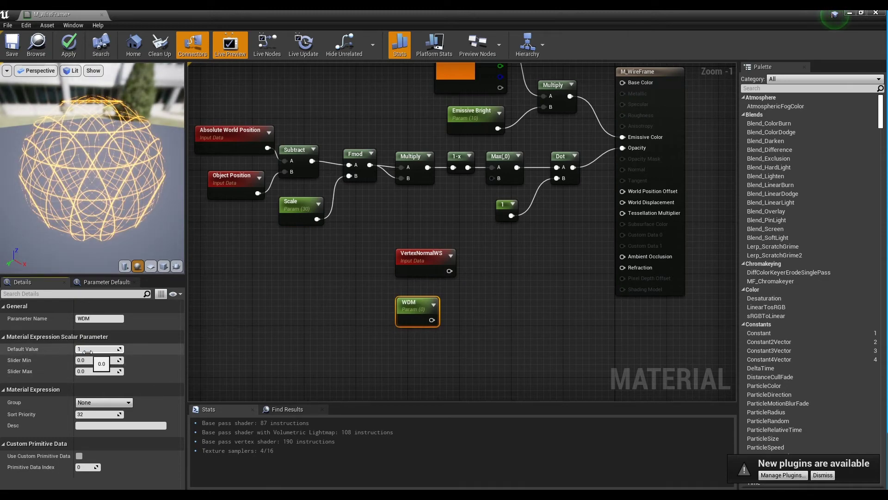
pyautogui.press('Return')
# Step: Add a Divide node with Const B 10 and feed WDM into its A input
pyautogui.click(474, 317)
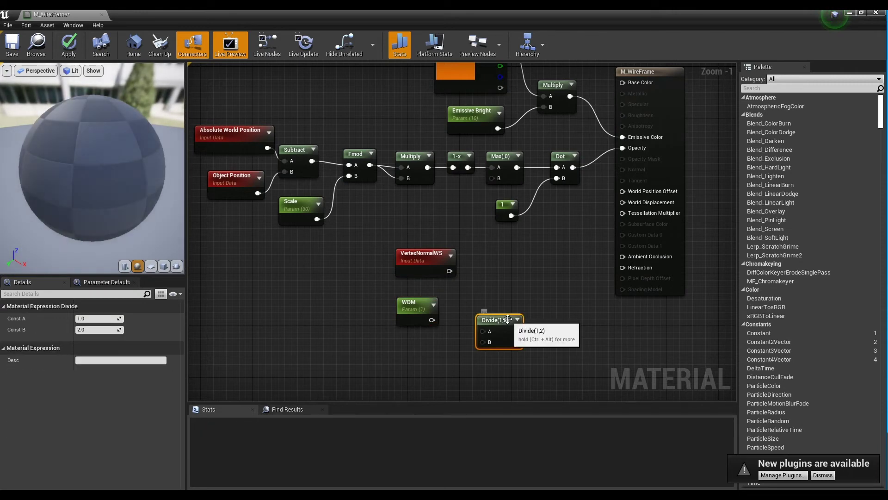
pyautogui.moveTo(476, 317); pyautogui.dragTo(467, 315)
pyautogui.click(90, 329)
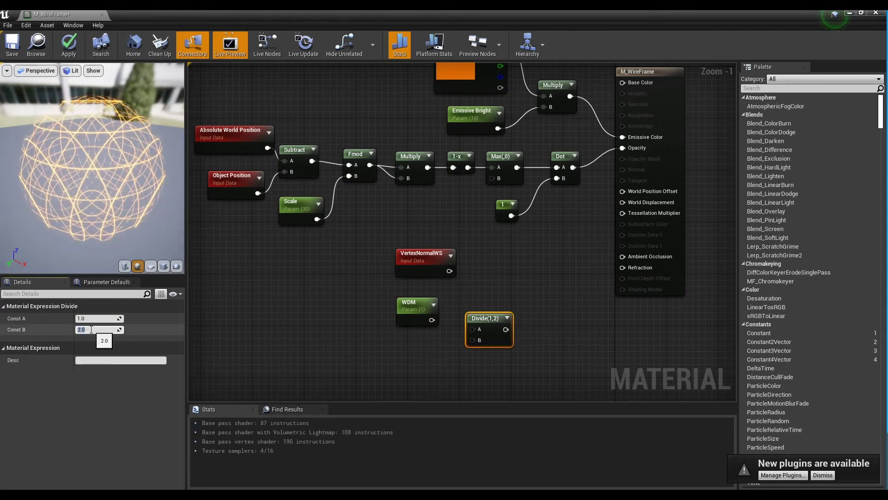
pyautogui.write('10')
pyautogui.press('Return')
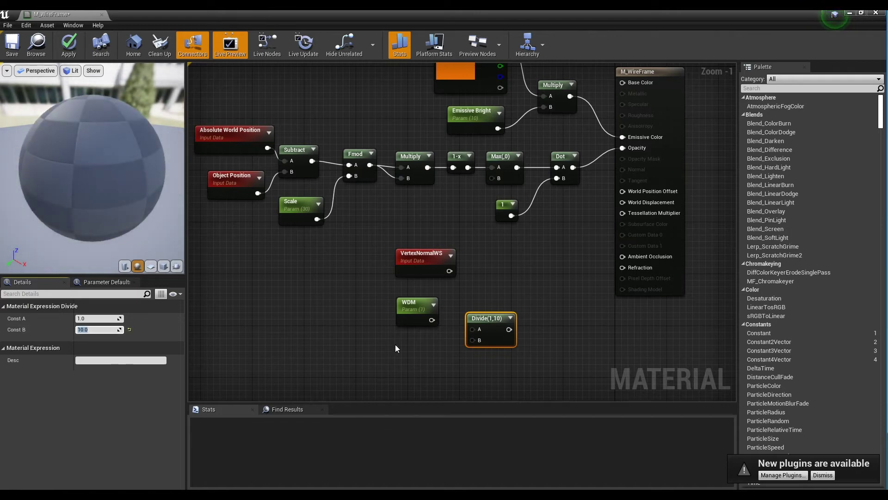
pyautogui.moveTo(432, 319); pyautogui.dragTo(477, 317)
pyautogui.click(509, 282)
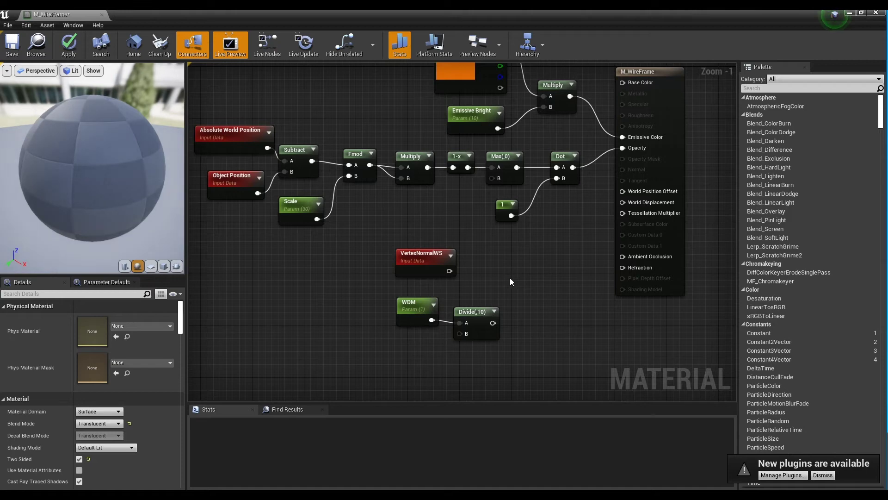
# Step: Multiply VertexNormalWS by the Divide result and wire it into World Displacement
pyautogui.click(517, 279)
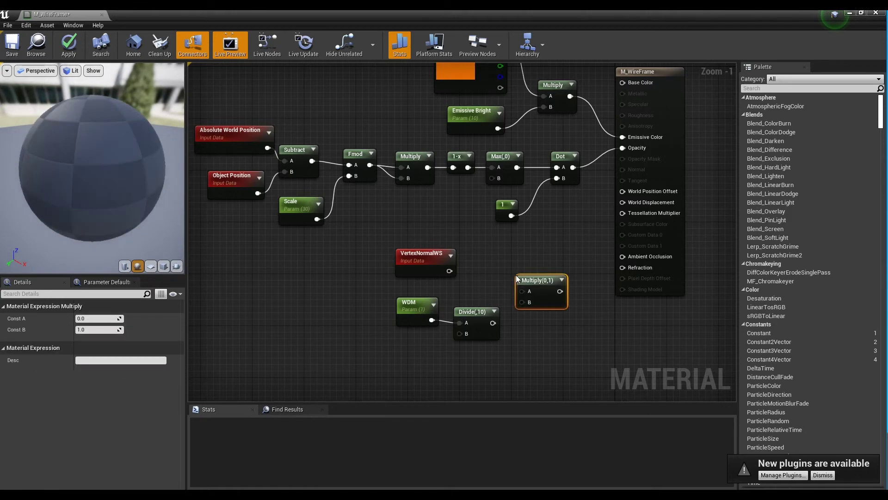
pyautogui.moveTo(450, 271); pyautogui.dragTo(521, 294)
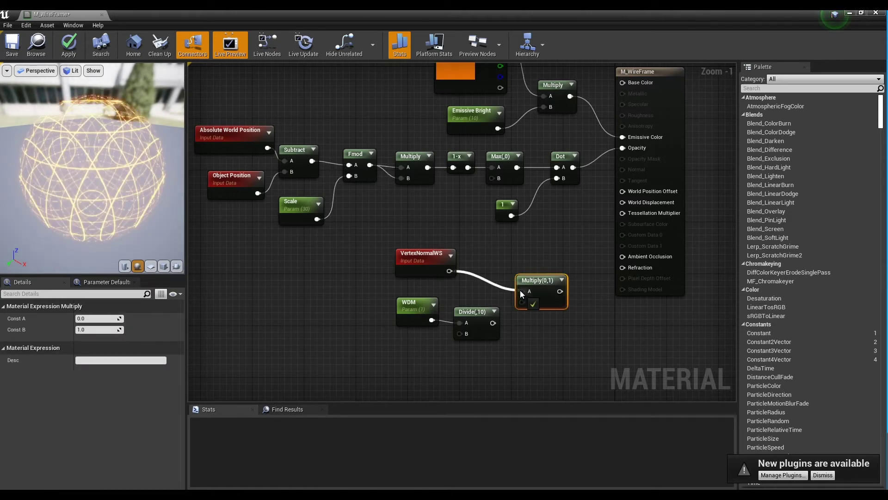
pyautogui.moveTo(493, 323); pyautogui.dragTo(623, 206)
pyautogui.click(546, 255)
pyautogui.moveTo(391, 242); pyautogui.dragTo(559, 356)
pyautogui.moveTo(532, 288); pyautogui.dragTo(534, 249)
pyautogui.click(556, 219)
pyautogui.moveTo(559, 221); pyautogui.dragTo(568, 290, button='right')
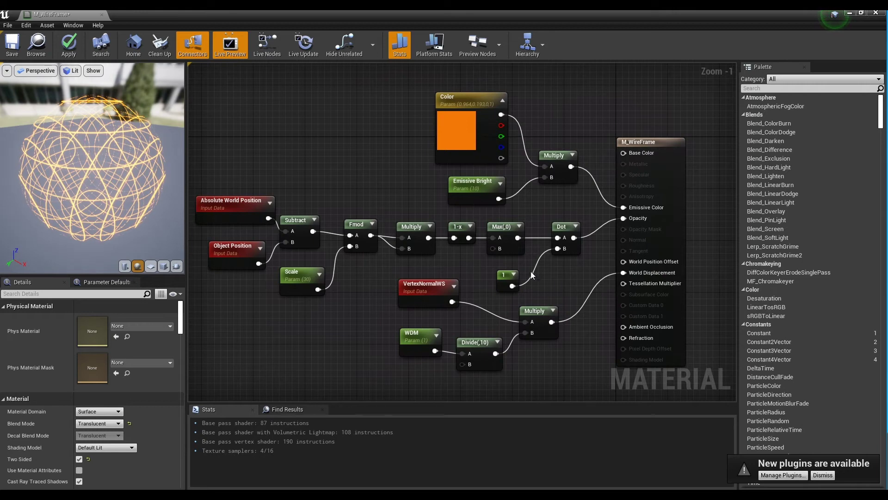
# Step: Save M_WireFrame and close its material editor tab
pyautogui.click(14, 55)
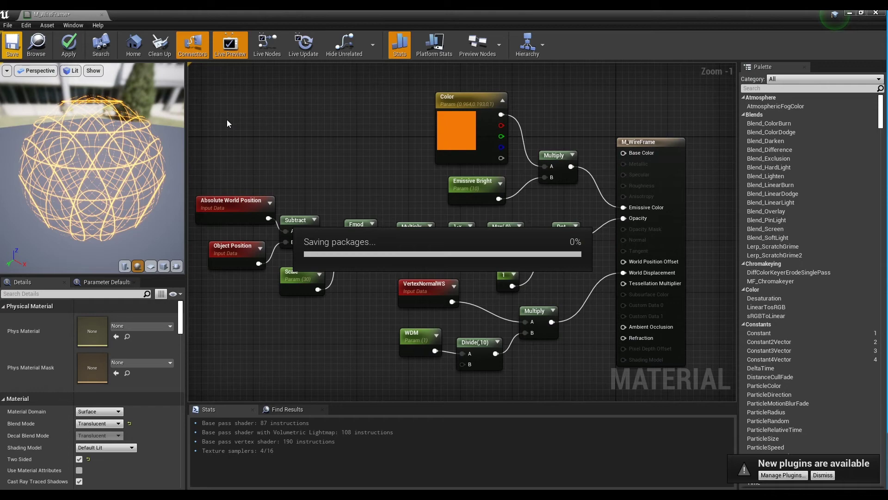
pyautogui.click(102, 15)
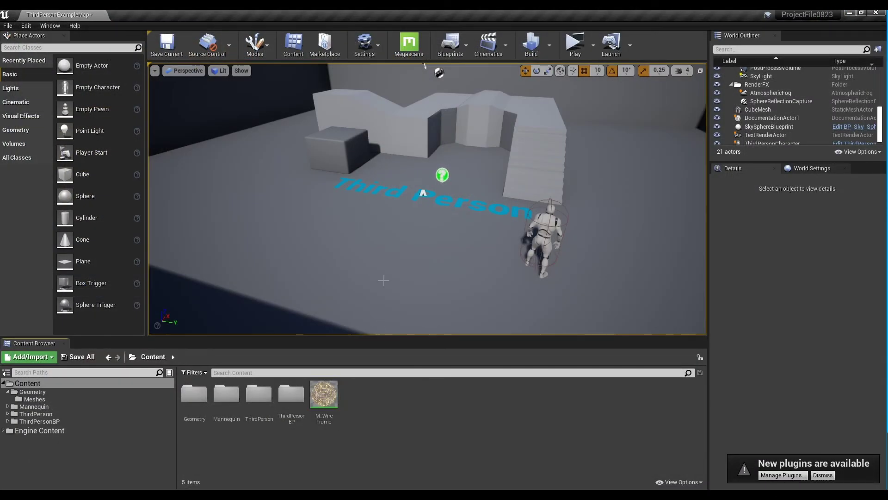
# Step: Create a material instance of M_WireFrame, keeping the default name M_WireFrame_Inst
pyautogui.moveTo(384, 280); pyautogui.dragTo(367, 272, button='right')
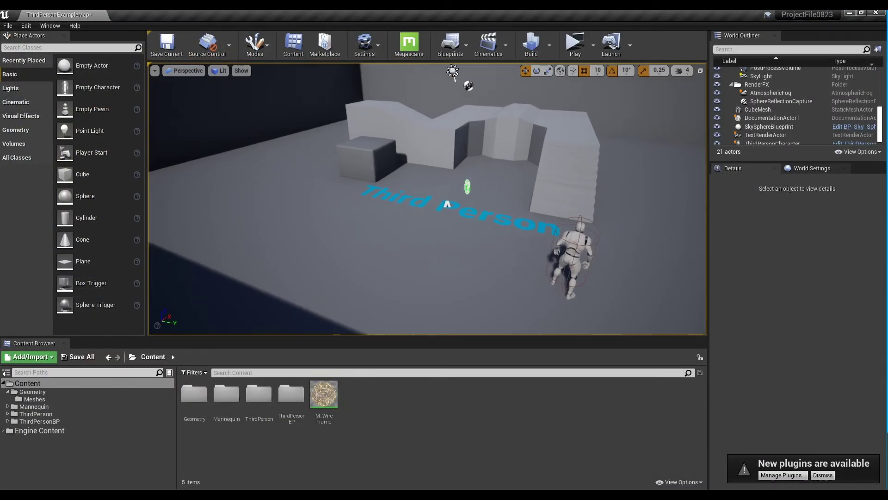
pyautogui.rightClick(327, 406)
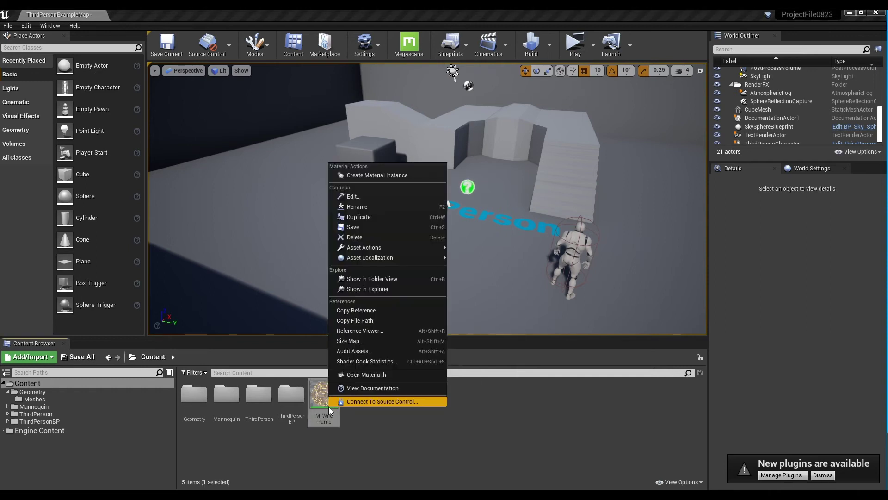
pyautogui.click(395, 176)
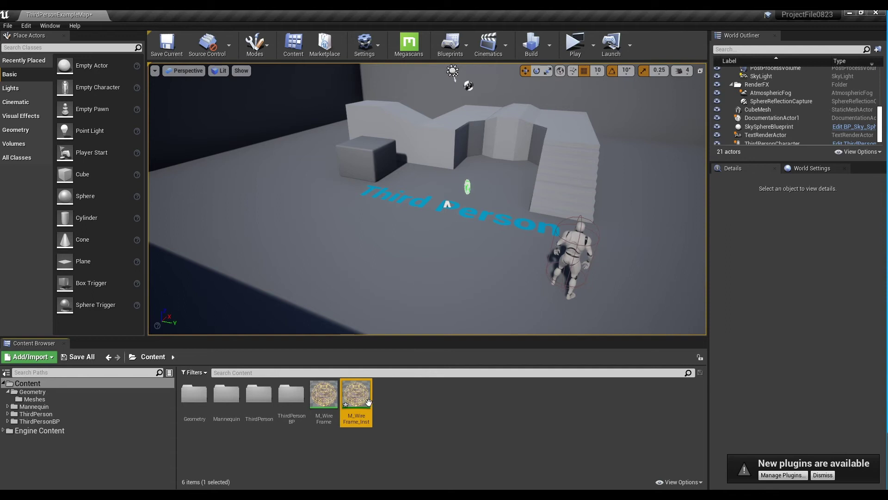
pyautogui.press('w')
pyautogui.moveTo(407, 240); pyautogui.dragTo(386, 237, button='right')
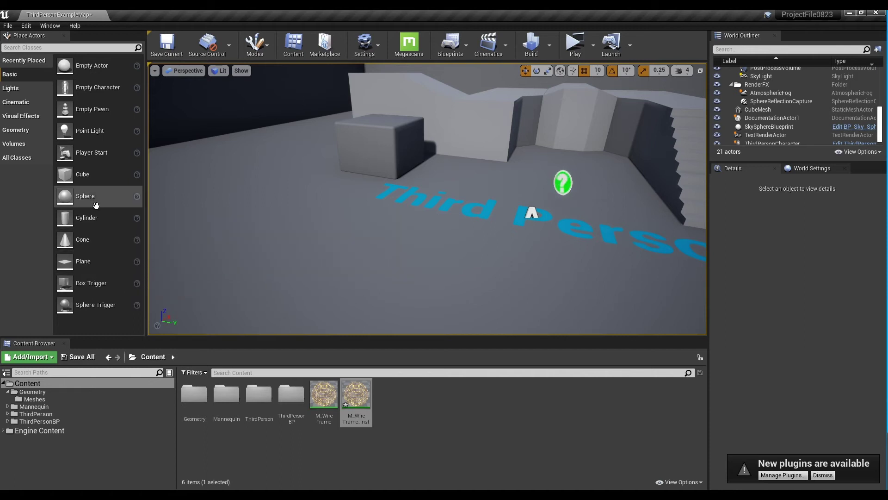
# Step: Place a cube in the level, scale it 1.5 on X, Y and Z, and raise it to 240
pyautogui.moveTo(90, 175); pyautogui.dragTo(415, 170)
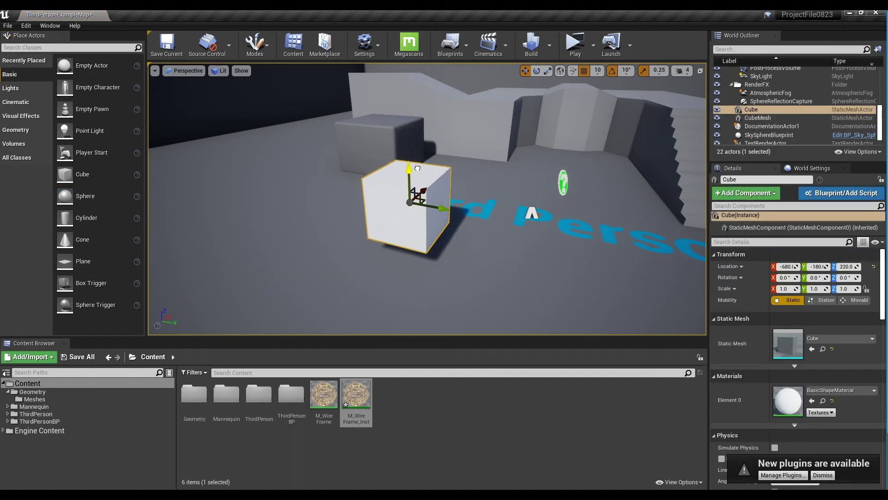
pyautogui.click(791, 288)
pyautogui.write('1.5')
pyautogui.press('Return')
pyautogui.write('.5')
pyautogui.press('Return')
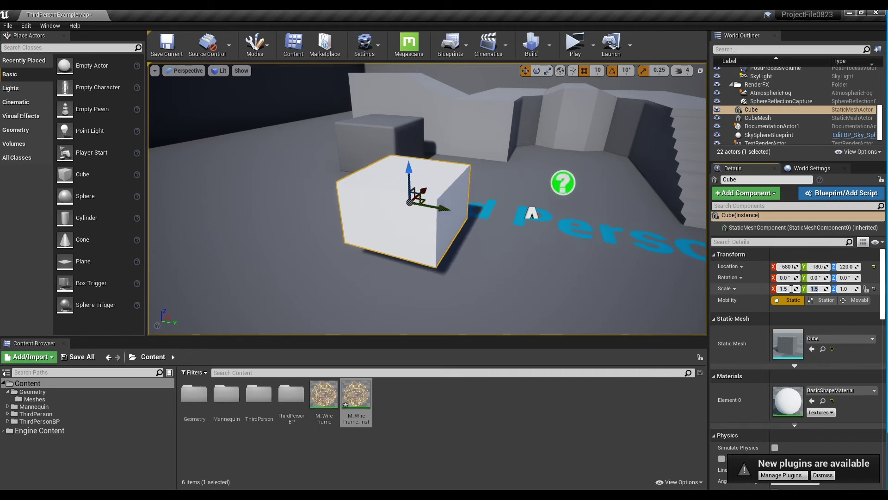
pyautogui.write('.5')
pyautogui.press('Return')
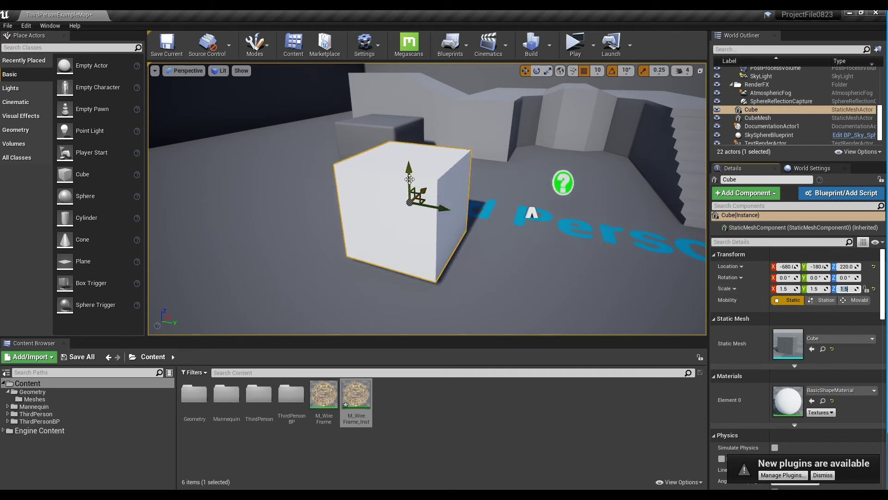
pyautogui.moveTo(409, 168); pyautogui.dragTo(409, 157)
pyautogui.moveTo(518, 169)
pyautogui.mouseDown(button='right')
pyautogui.moveTo(502, 166)
pyautogui.moveTo(517, 174)
pyautogui.mouseUp(button='right')
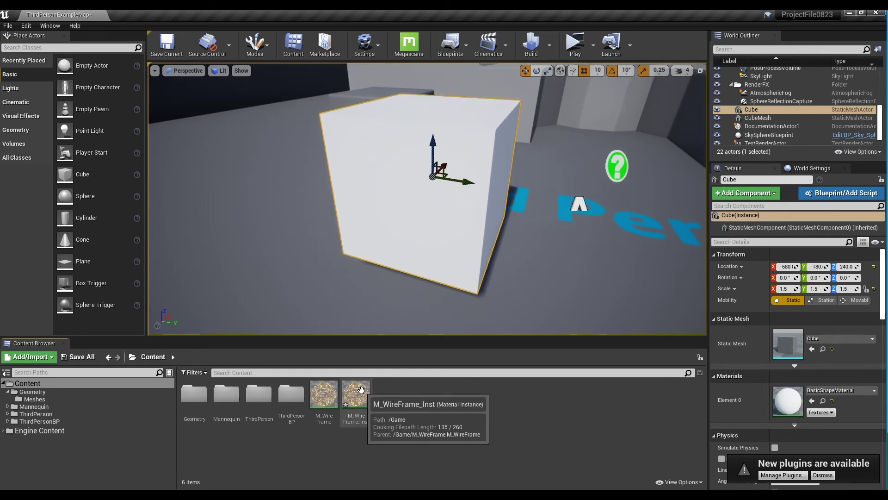
# Step: Apply M_WireFrame_Inst to the cube and open the instance for editing
pyautogui.moveTo(357, 398); pyautogui.dragTo(391, 205)
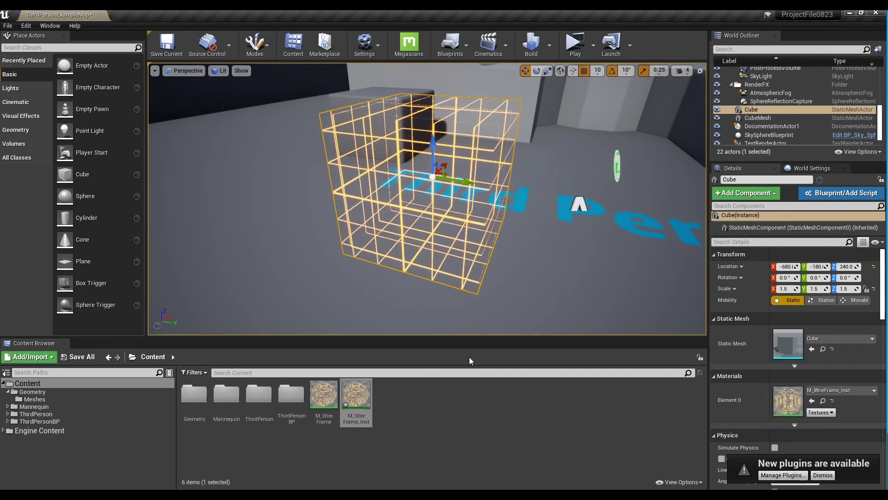
pyautogui.click(471, 396)
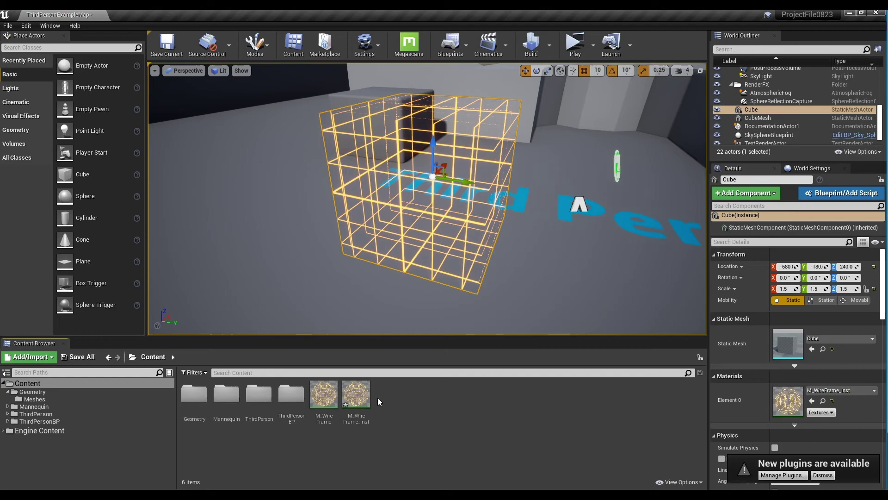
pyautogui.doubleClick(358, 394)
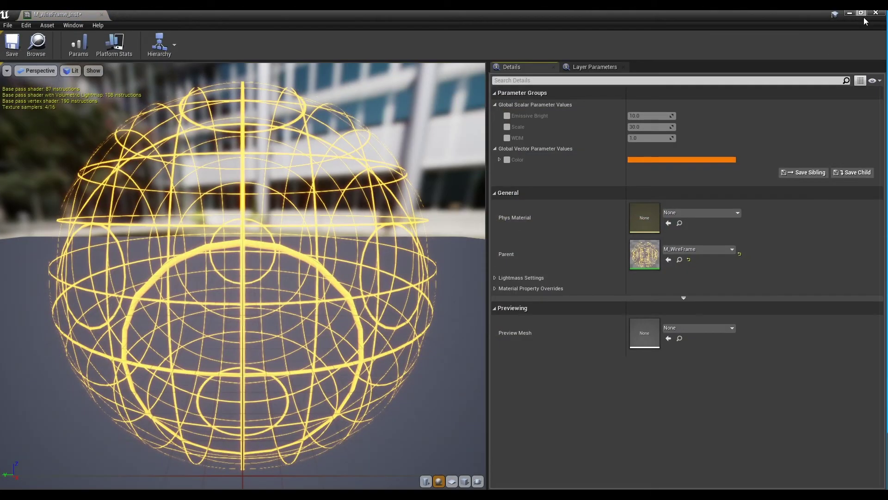
# Step: Resize the instance editor, then raise Emissive Bright to about 105 and Scale to about 15.5
pyautogui.click(861, 13)
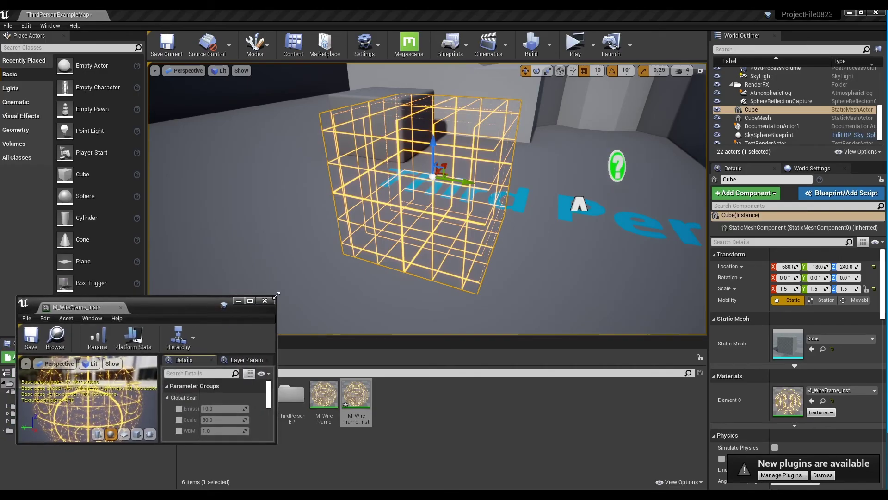
pyautogui.moveTo(276, 295); pyautogui.dragTo(339, 219)
pyautogui.moveTo(257, 227); pyautogui.dragTo(247, 254)
pyautogui.click(203, 373)
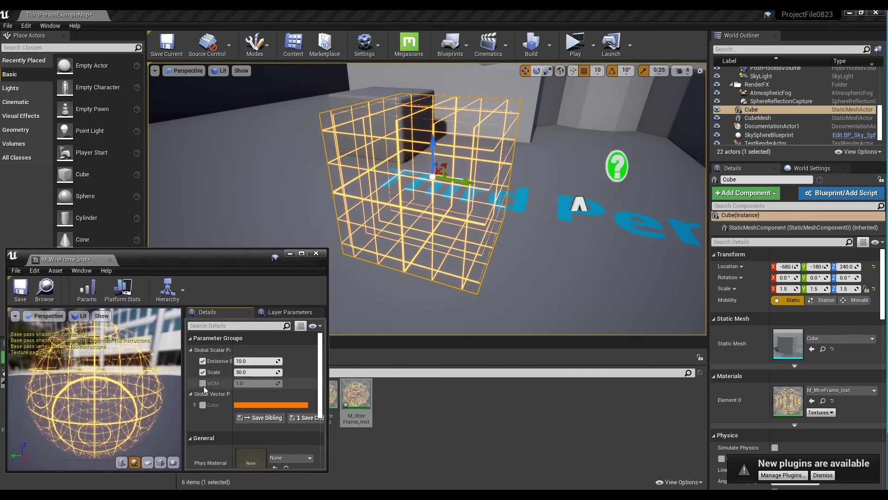
pyautogui.moveTo(248, 362); pyautogui.dragTo(300, 361)
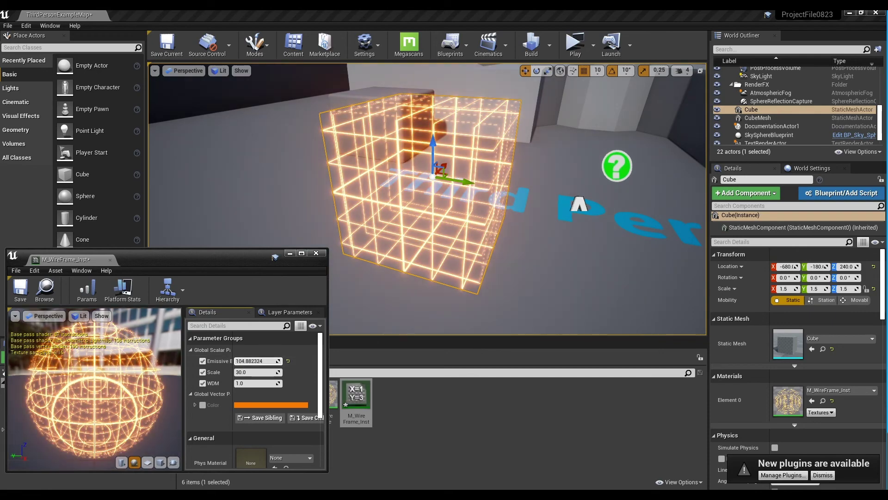
pyautogui.moveTo(249, 371); pyautogui.dragTo(315, 383)
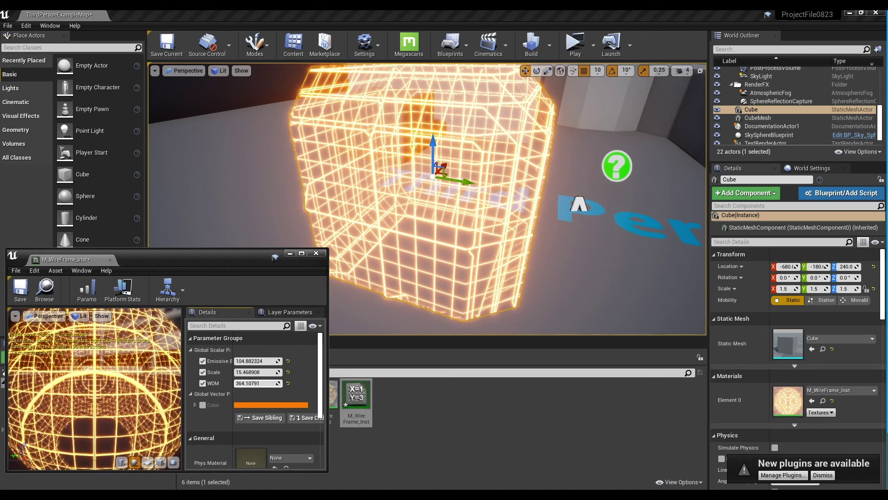
pyautogui.press('s')
pyautogui.moveTo(429, 270); pyautogui.dragTo(426, 263, button='right')
pyautogui.press('w')
# Step: Override the Color parameter with a light green wire colour
pyautogui.click(202, 405)
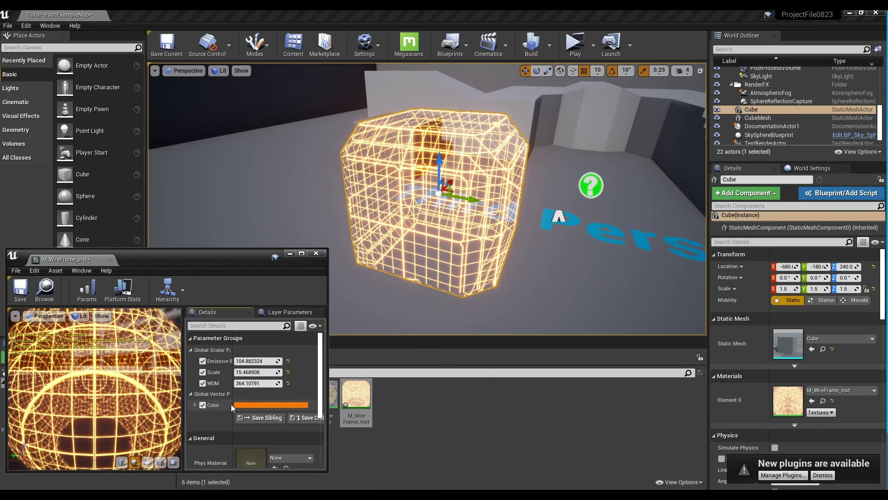
pyautogui.click(240, 404)
pyautogui.moveTo(287, 336)
pyautogui.mouseDown()
pyautogui.moveTo(298, 351)
pyautogui.moveTo(285, 350)
pyautogui.moveTo(279, 337)
pyautogui.mouseUp()
pyautogui.click(381, 466)
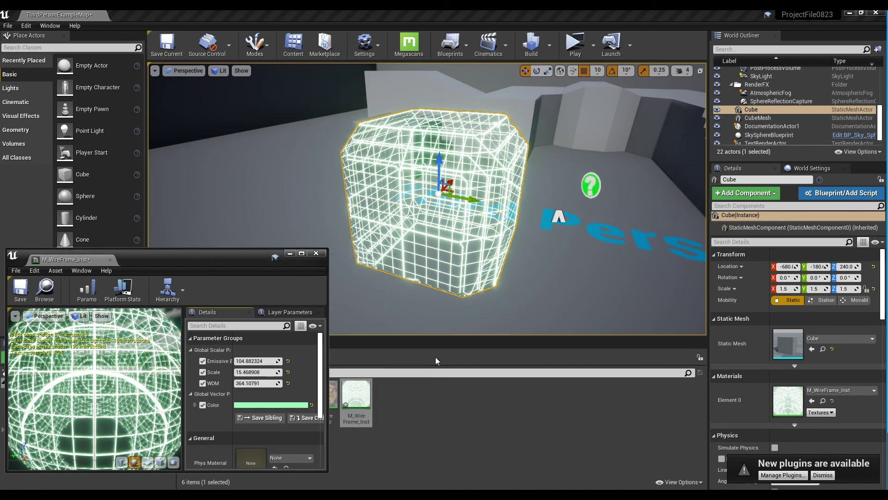